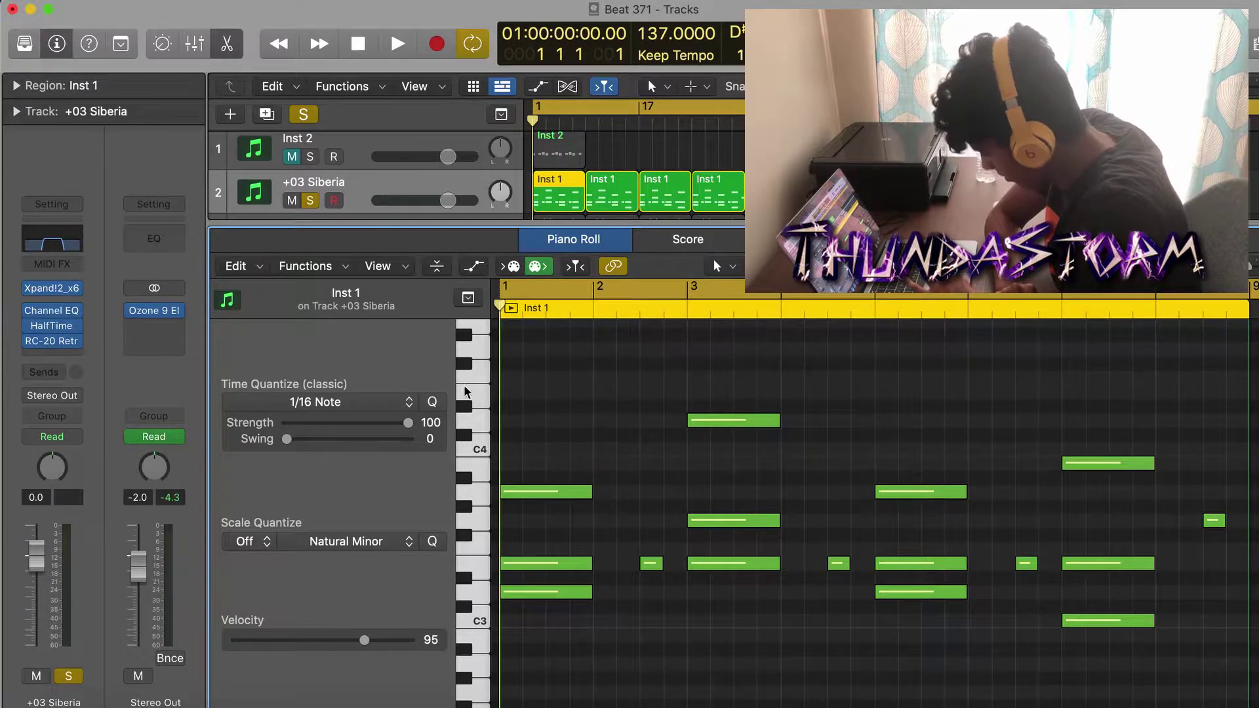
Play back the +03 Siberia Inst 1 chords, then close the piano roll
scroll(643, 430, "down", 1)
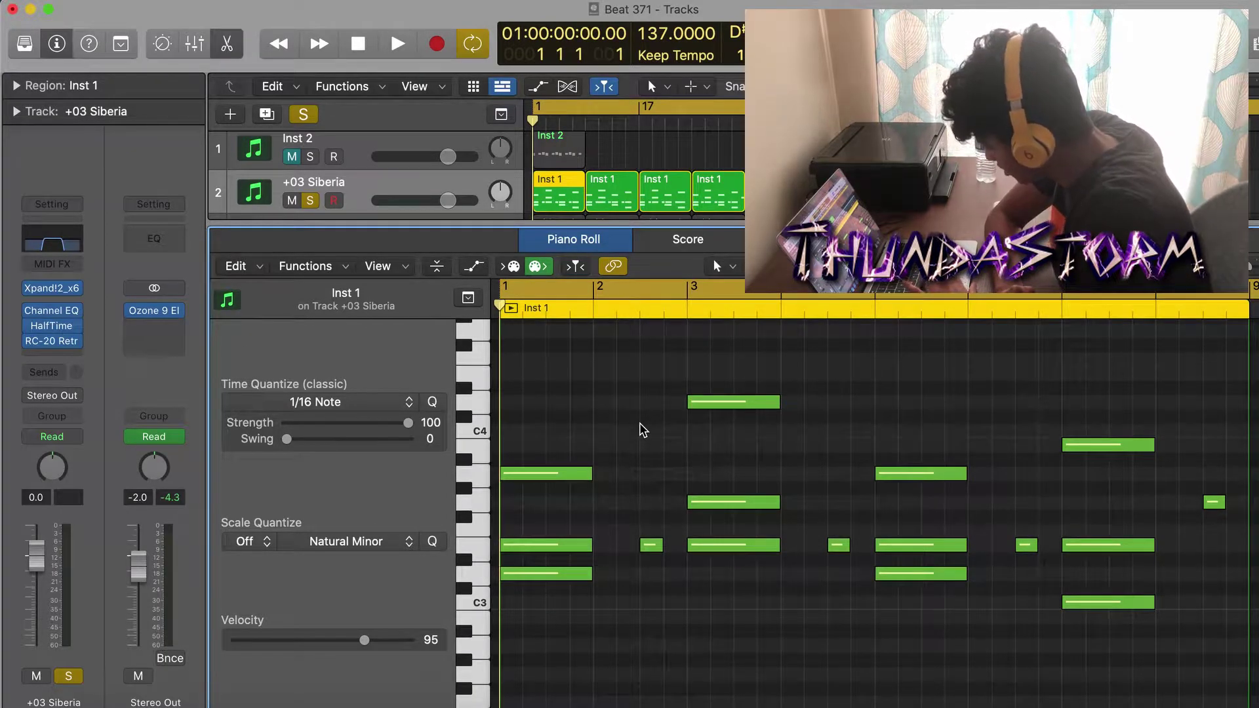
key("space")
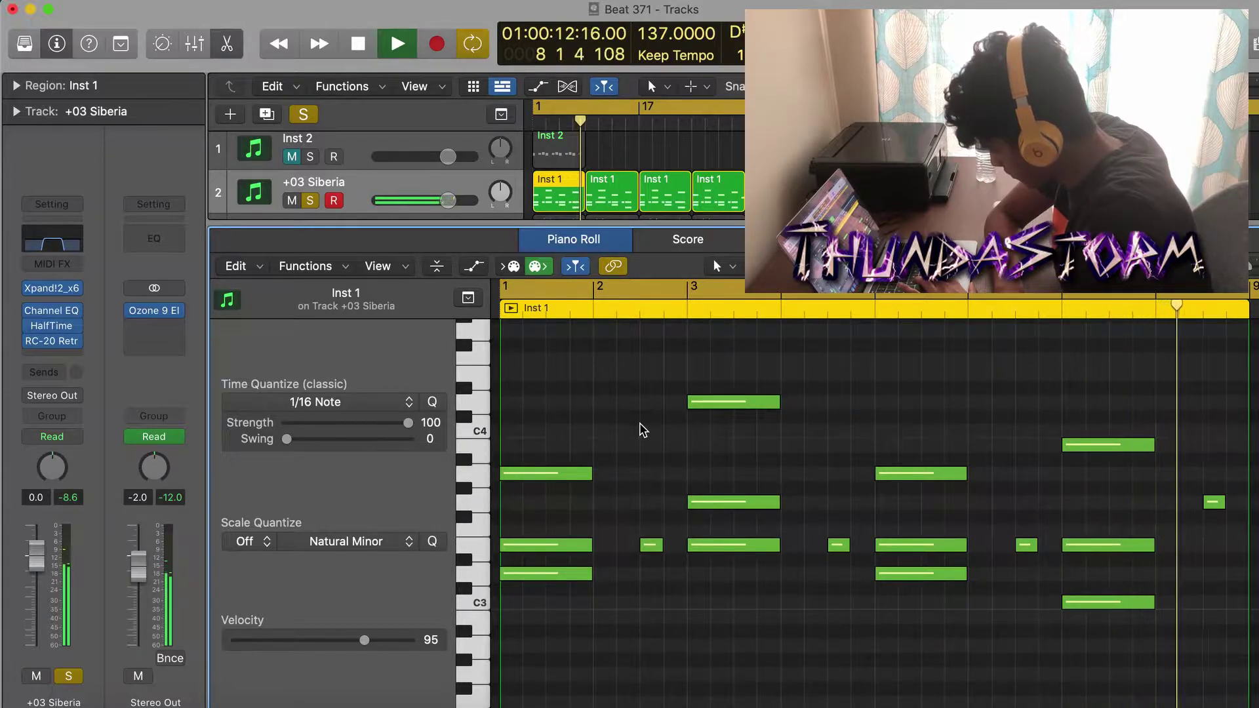
key("space")
key("p")
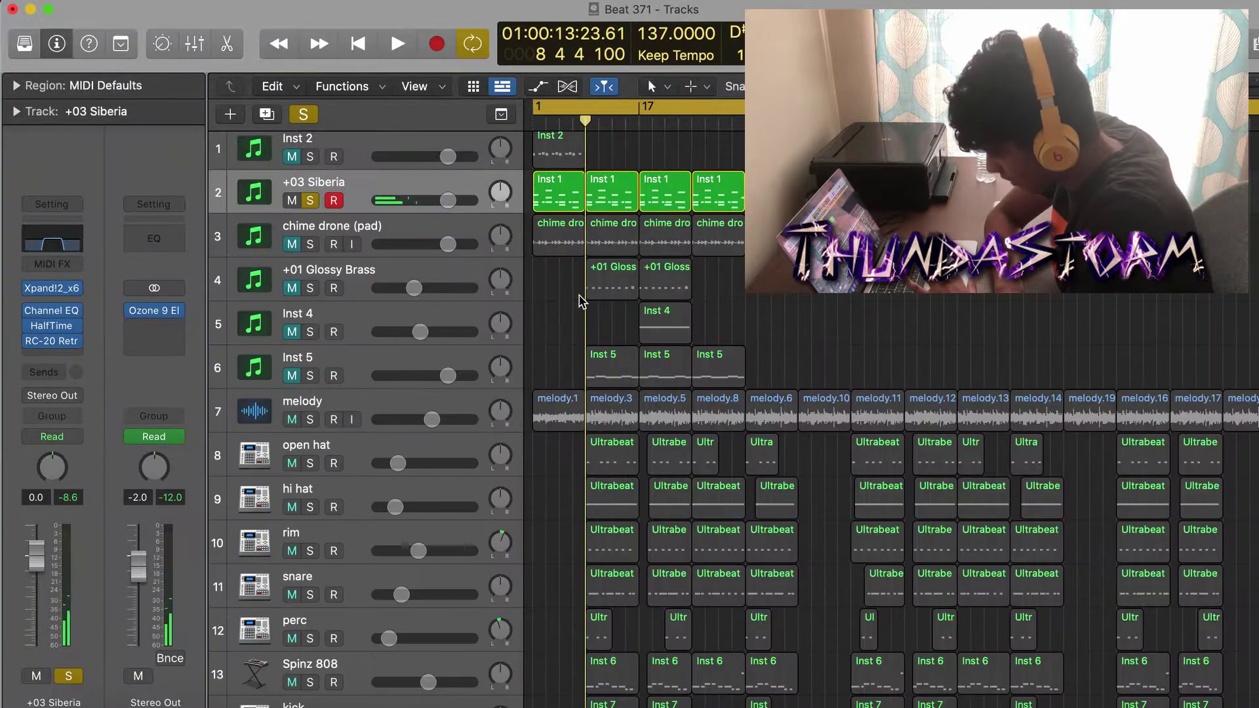
Open the HalfTime insert on +03 Siberia and move its plugin windows aside
left_click(55, 327)
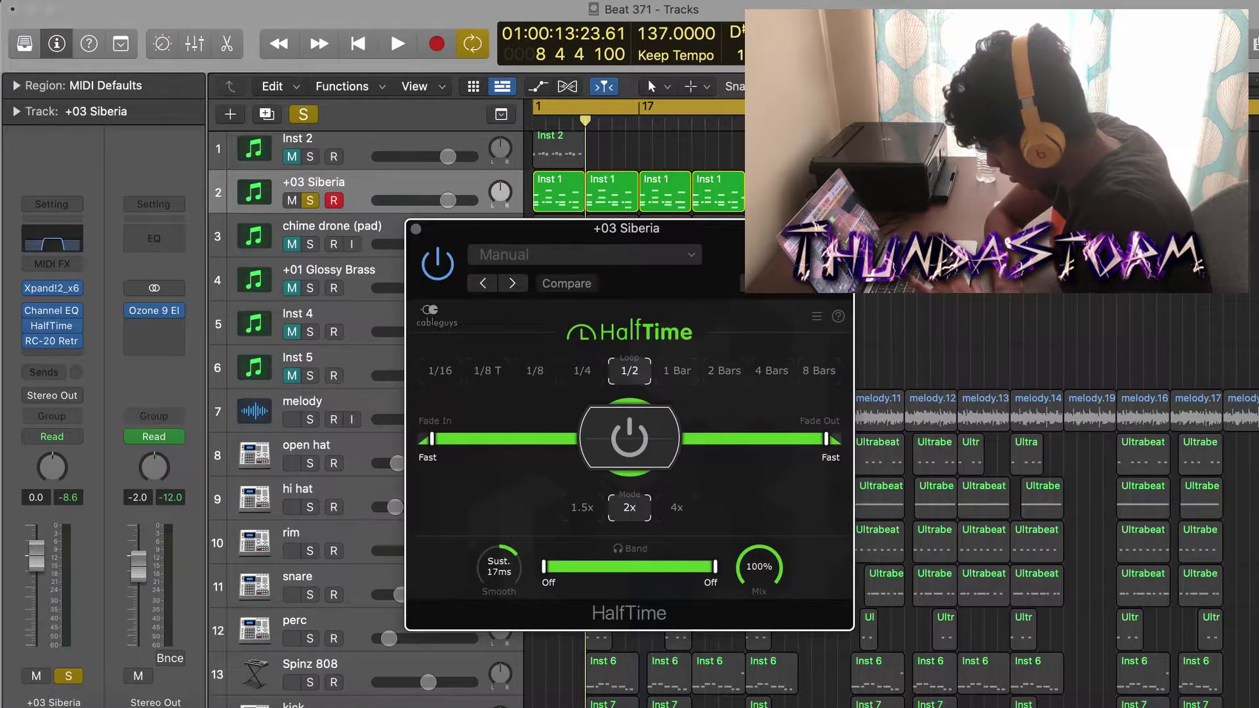
left_click_drag(752, 242, 413, 56)
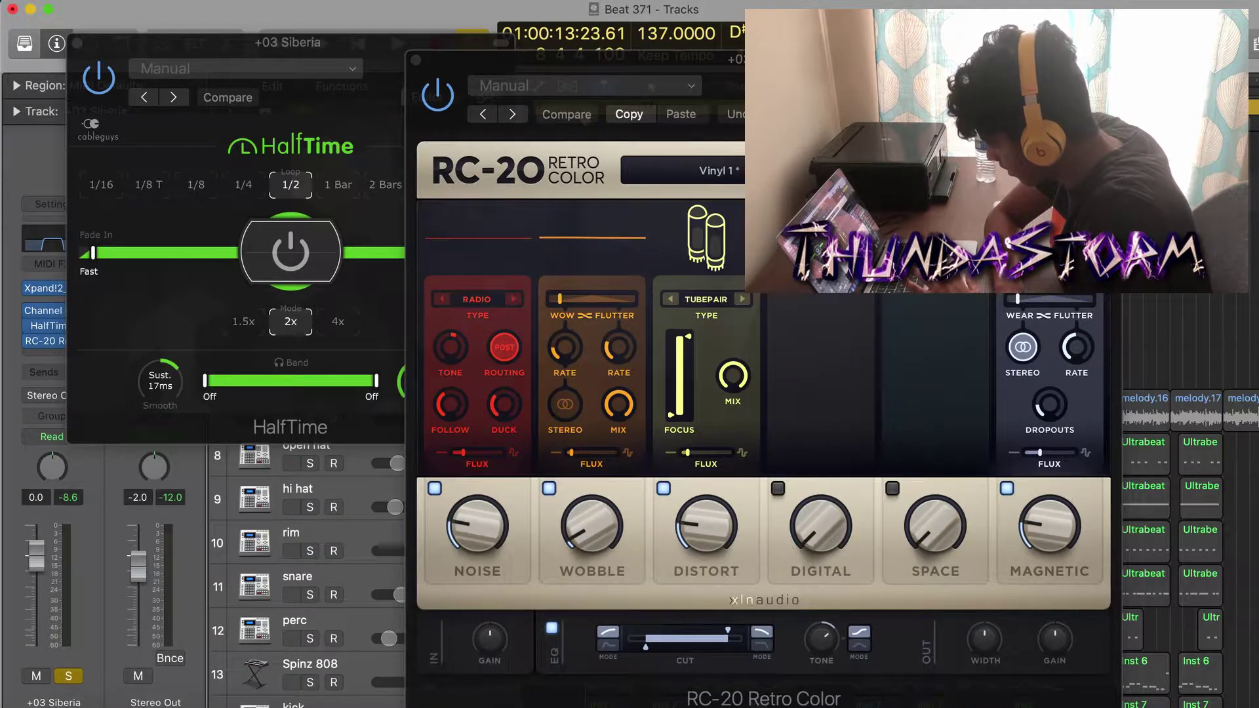
left_click_drag(446, 59, 570, 27)
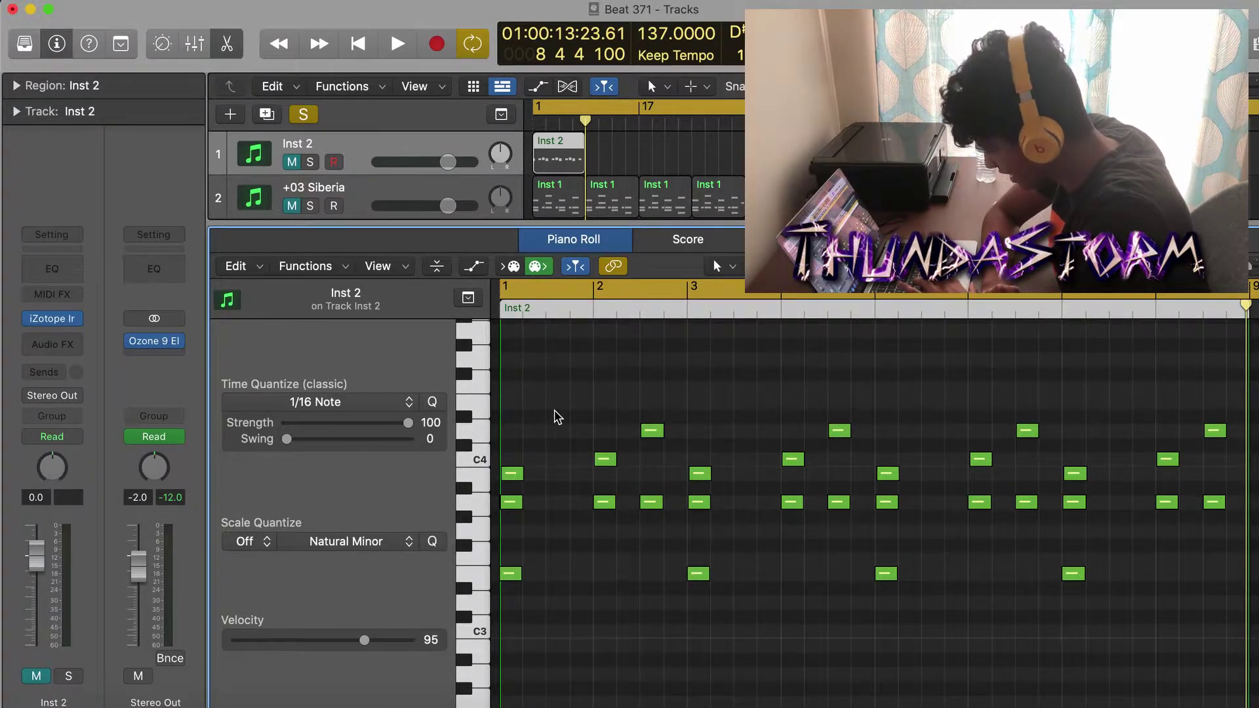
Play the Inst 2 part from bar 1, then show the +01 Glossy Brass notes
key("space")
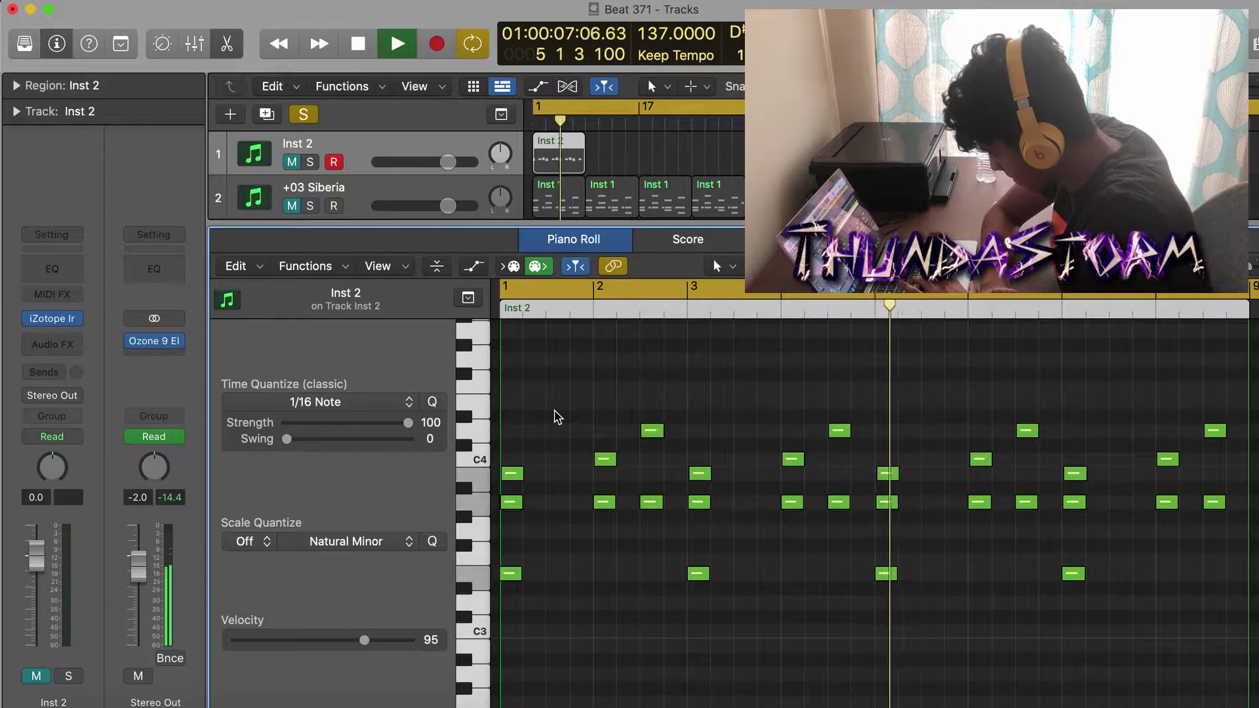
key("space")
key("Down")
key("Down")
key("Down")
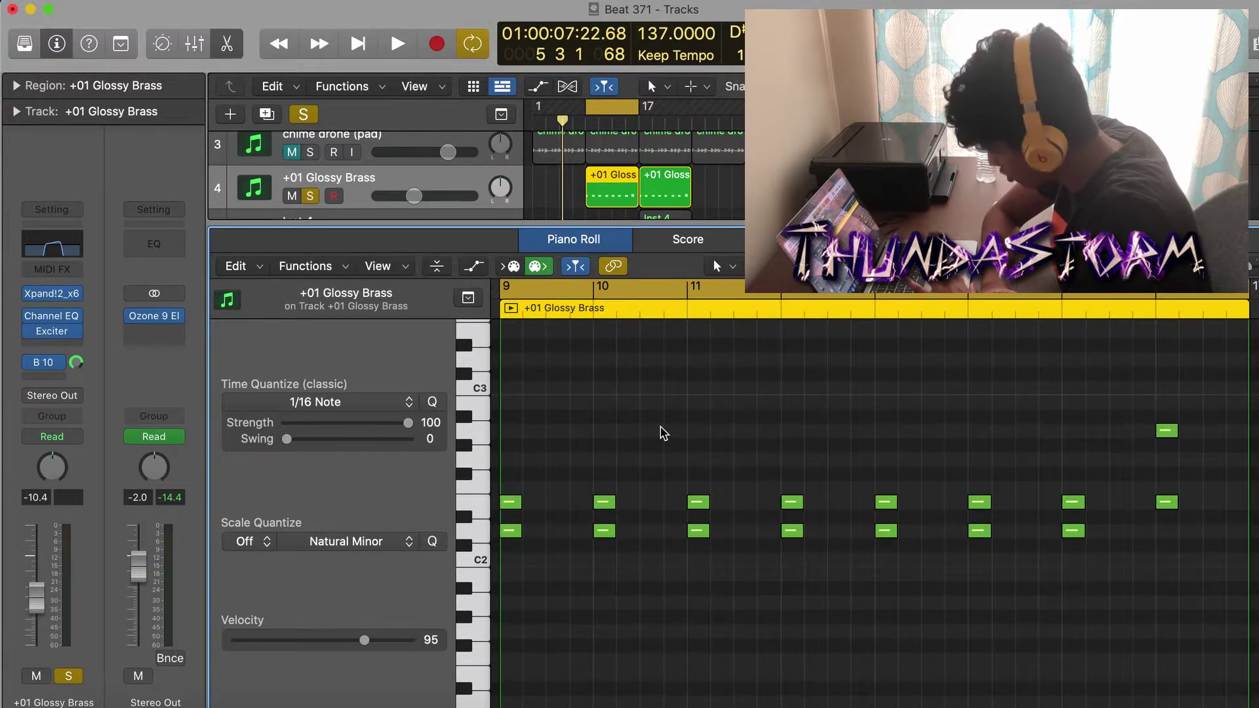
Play the +01 Glossy Brass part, then show Inst 4's melody at bar 17
key("space")
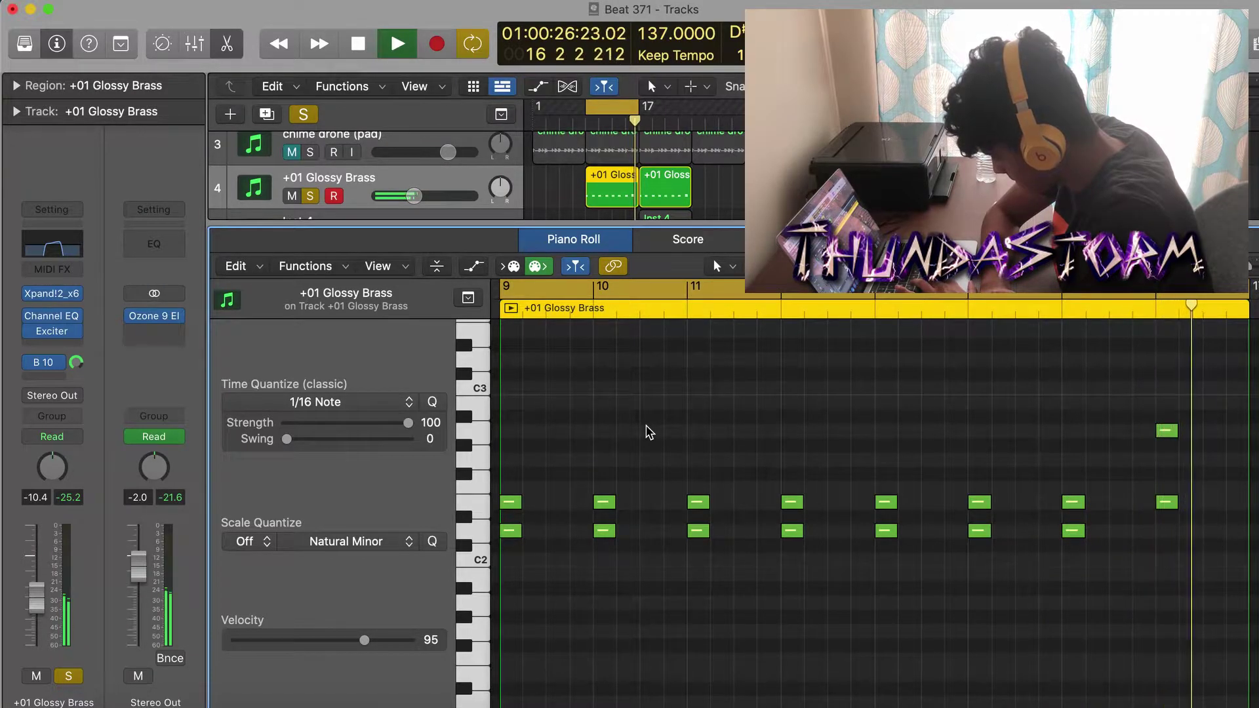
key("Down")
key("space")
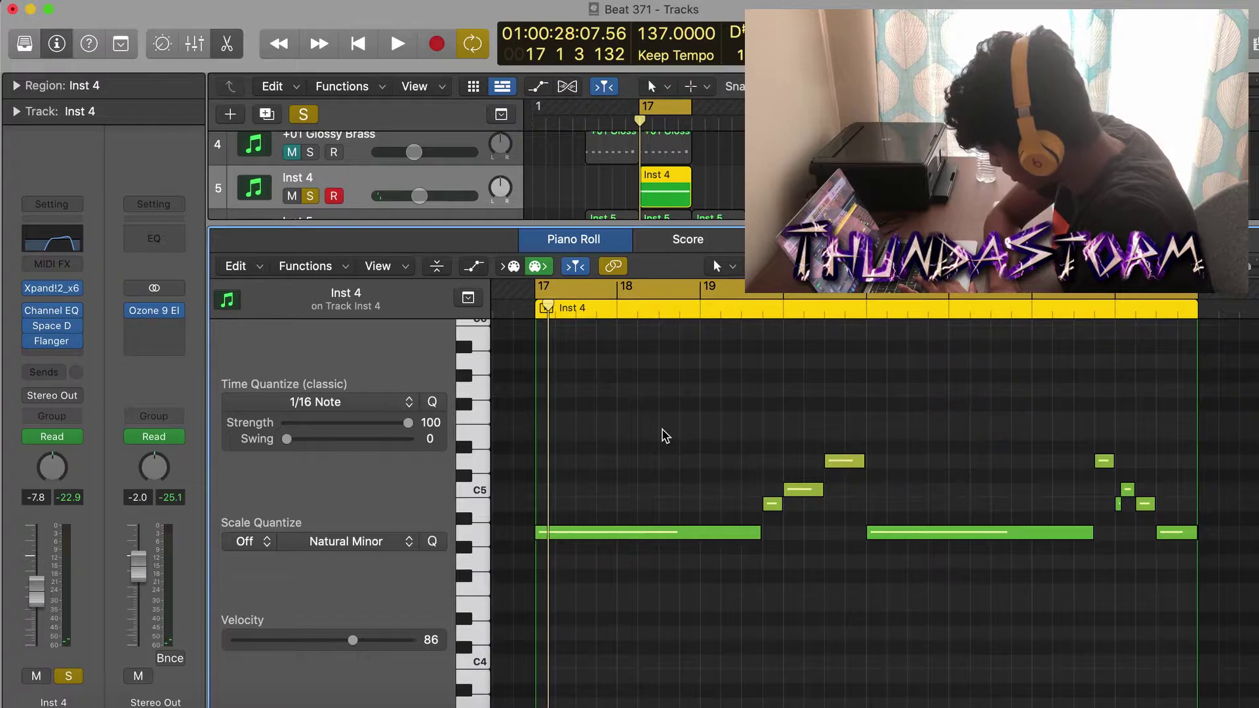
Play the Inst 4 melody through bar 24 and stop
key("space")
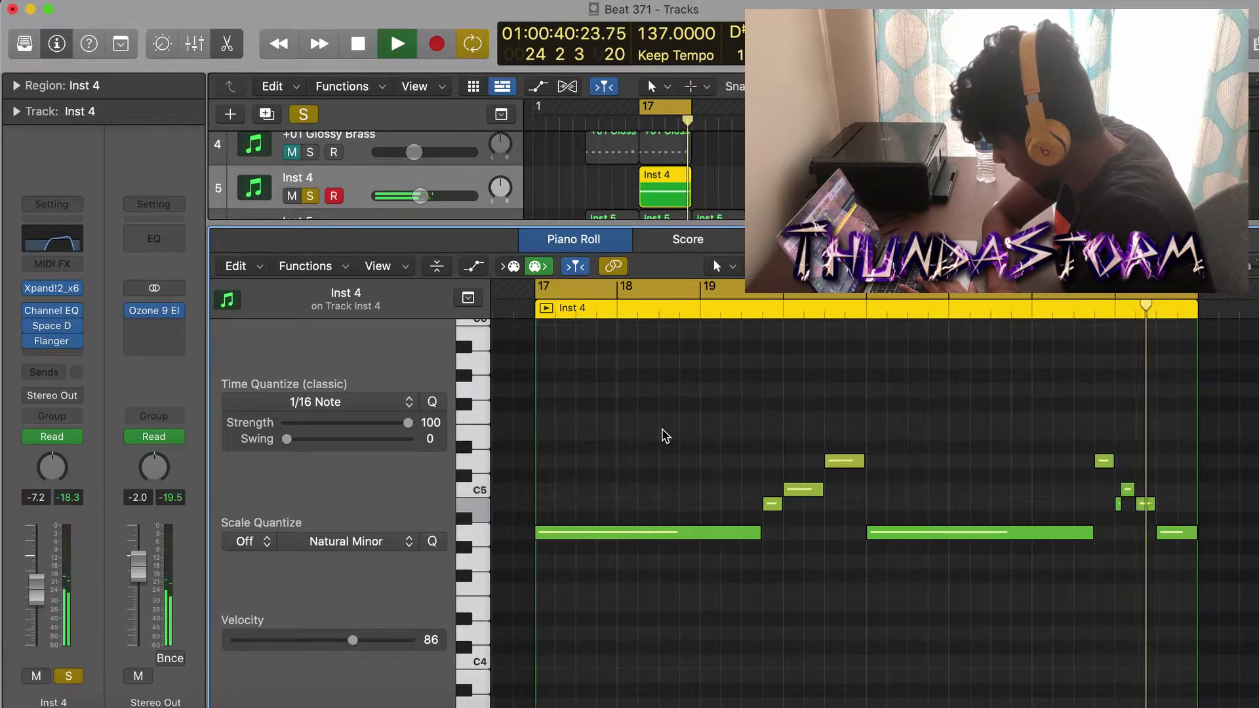
key("space")
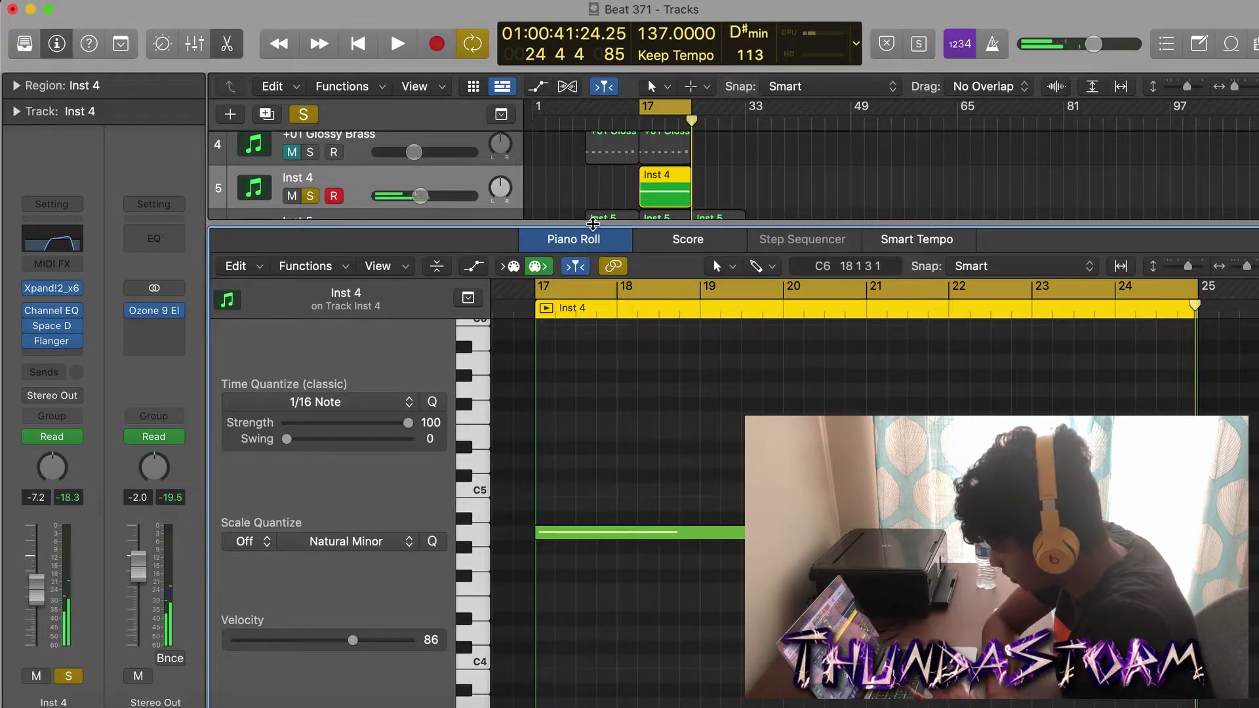
Close the piano roll so all tracks show
key("p")
left_click(721, 203)
key("a")
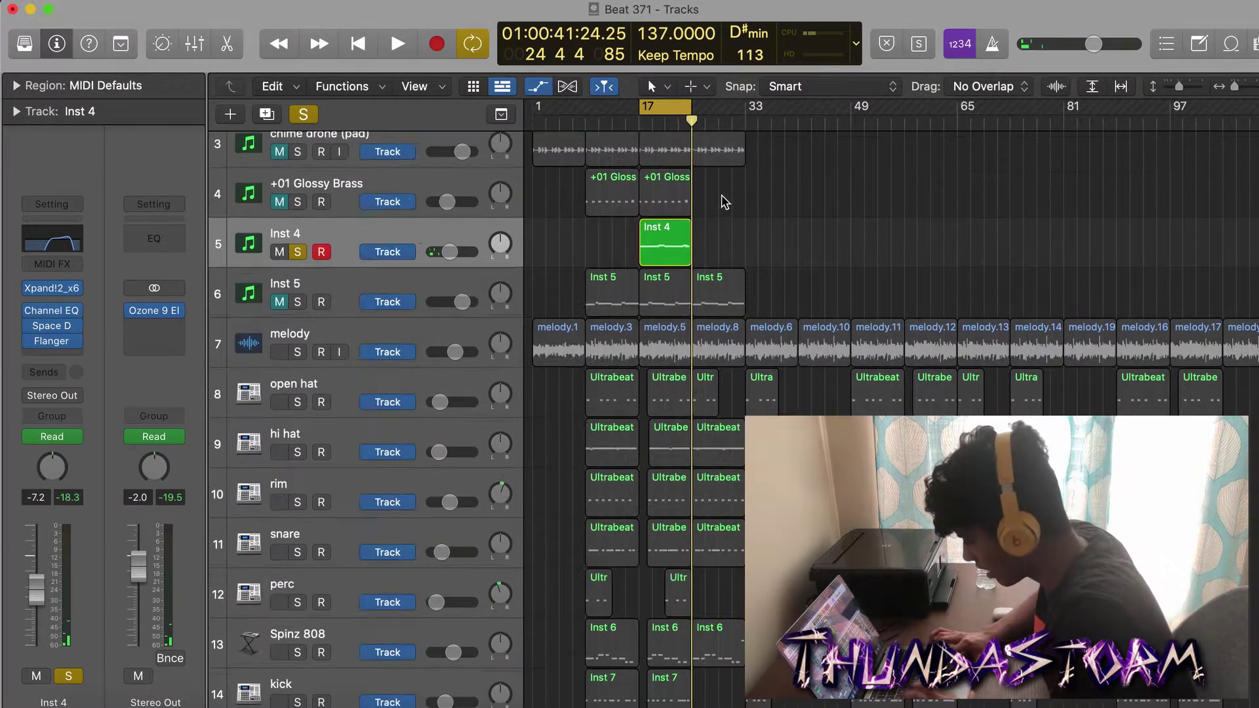
Zoom to the region, open the Inst 5 region, and play it from bar 9
key("z")
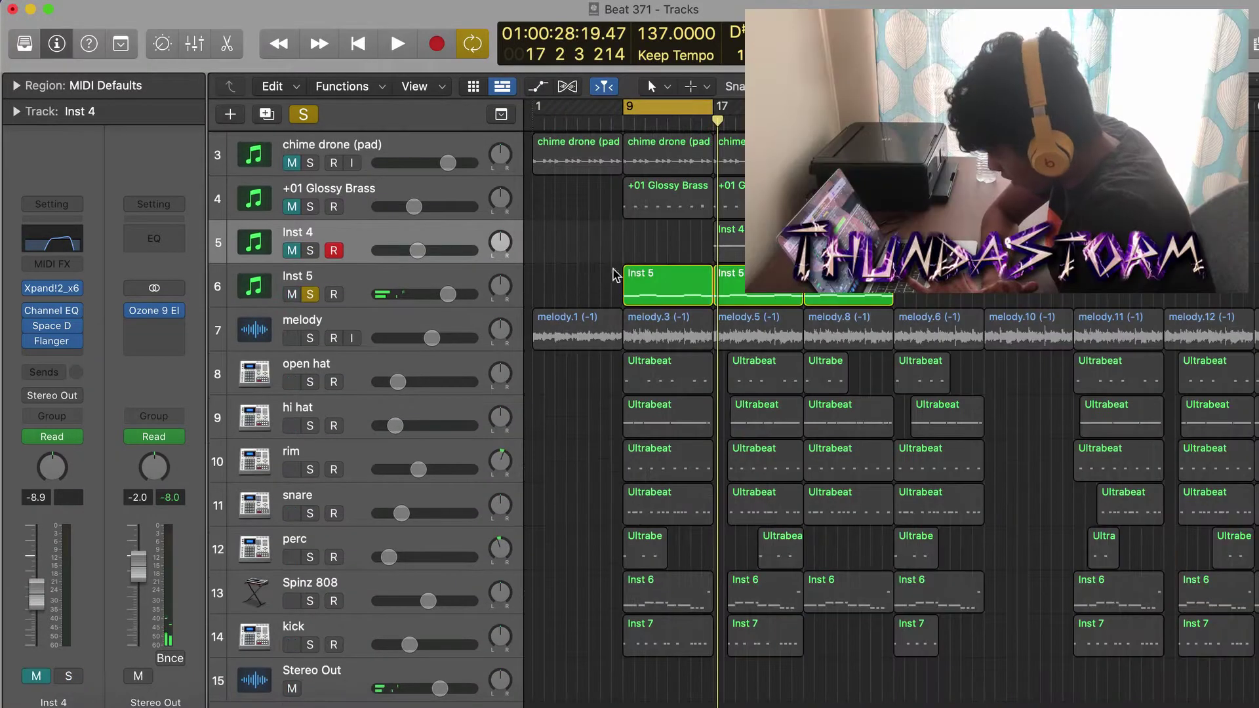
double_click(641, 275)
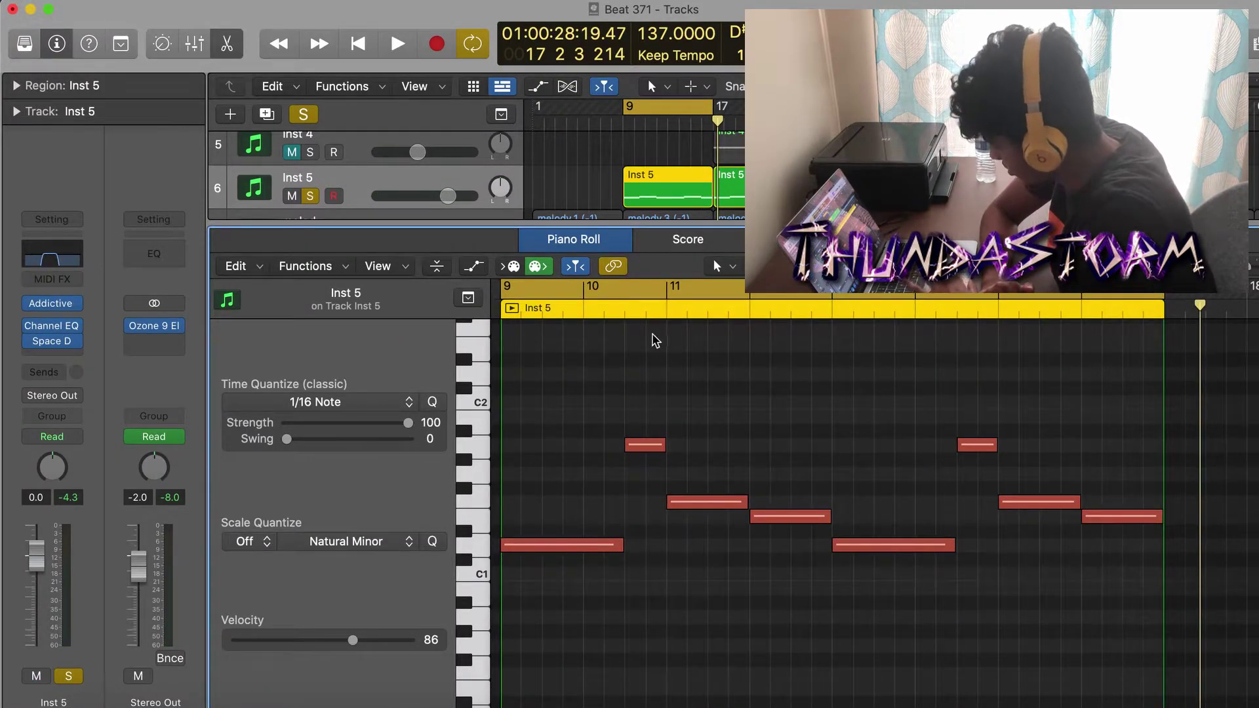
key("space")
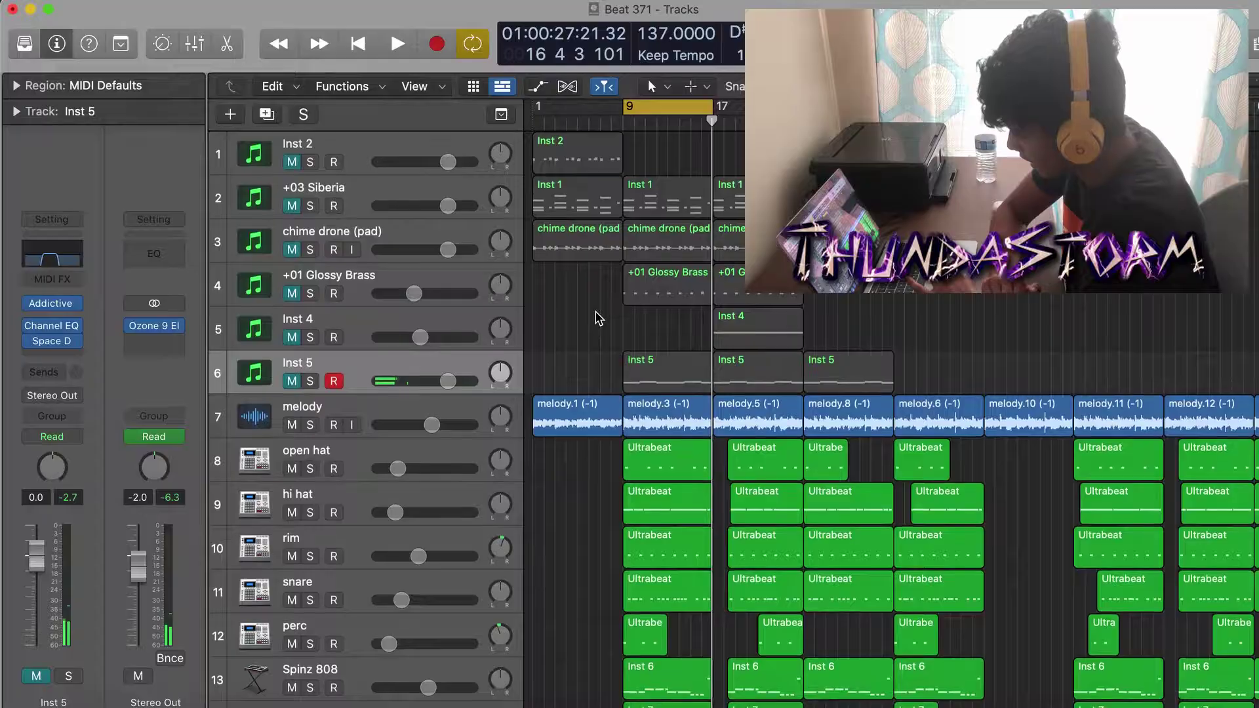
Show the melody track's automation lanes and play the arrangement from bar 41
key("super+Left")
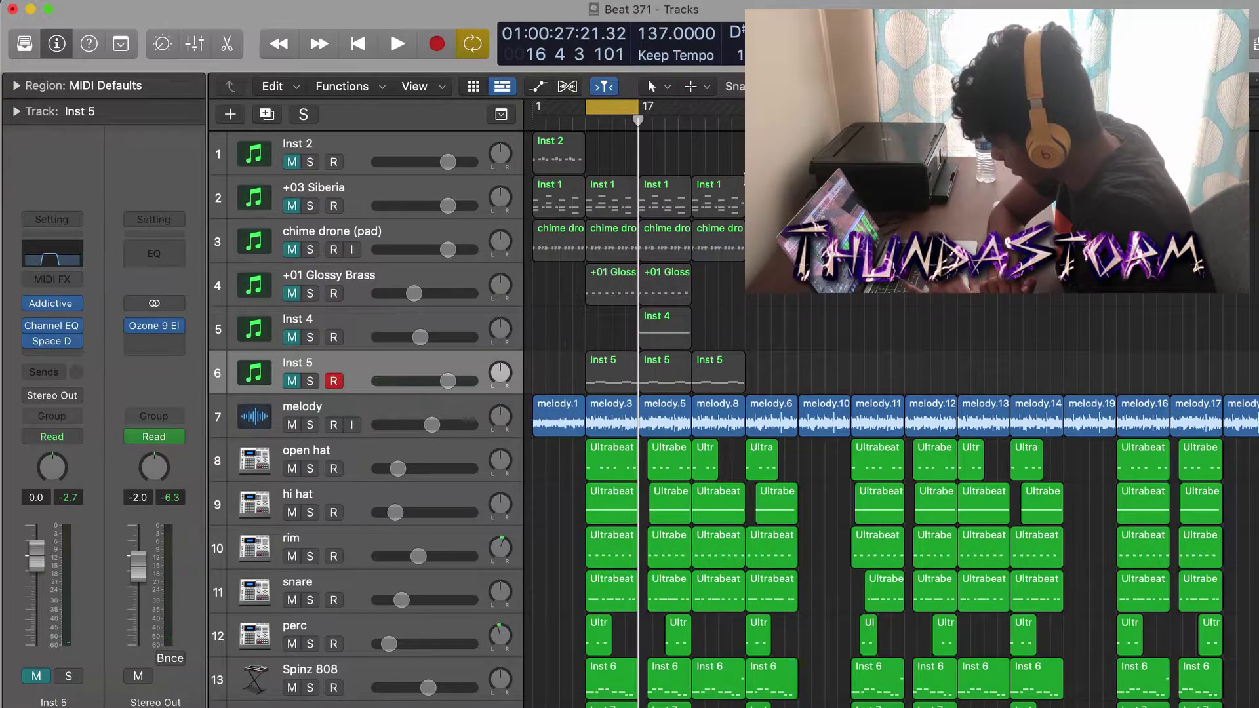
left_click(391, 413)
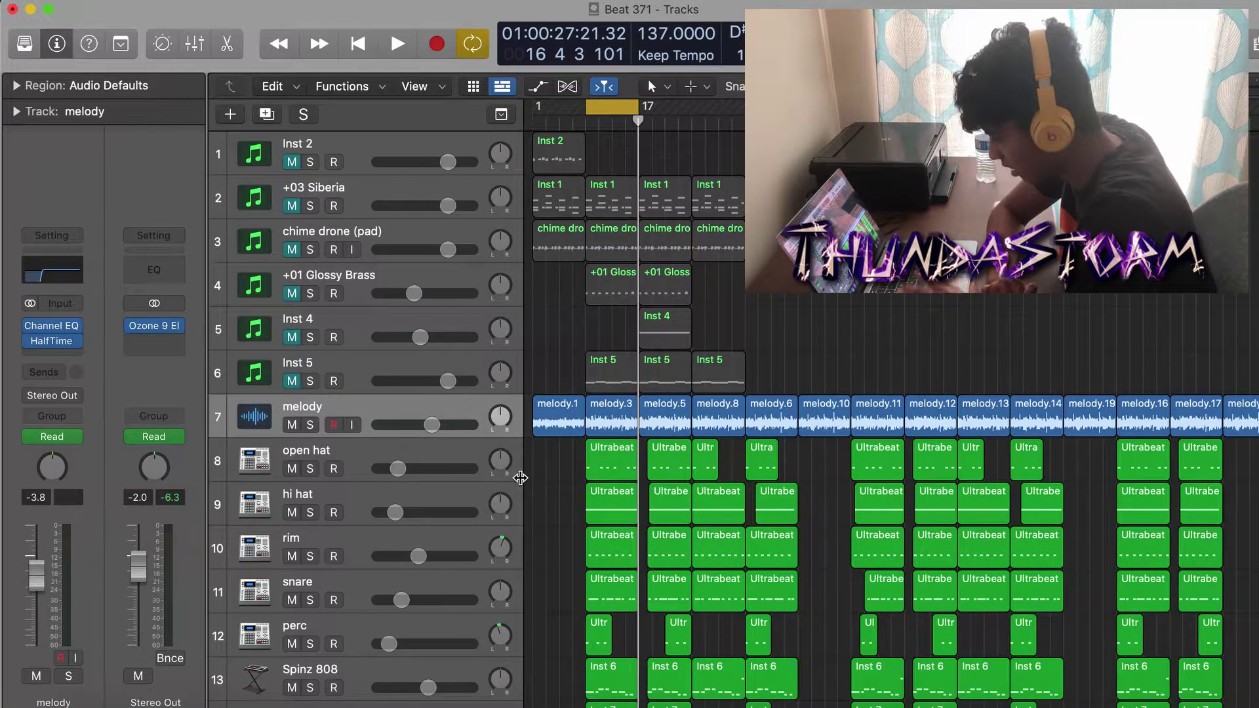
key("a")
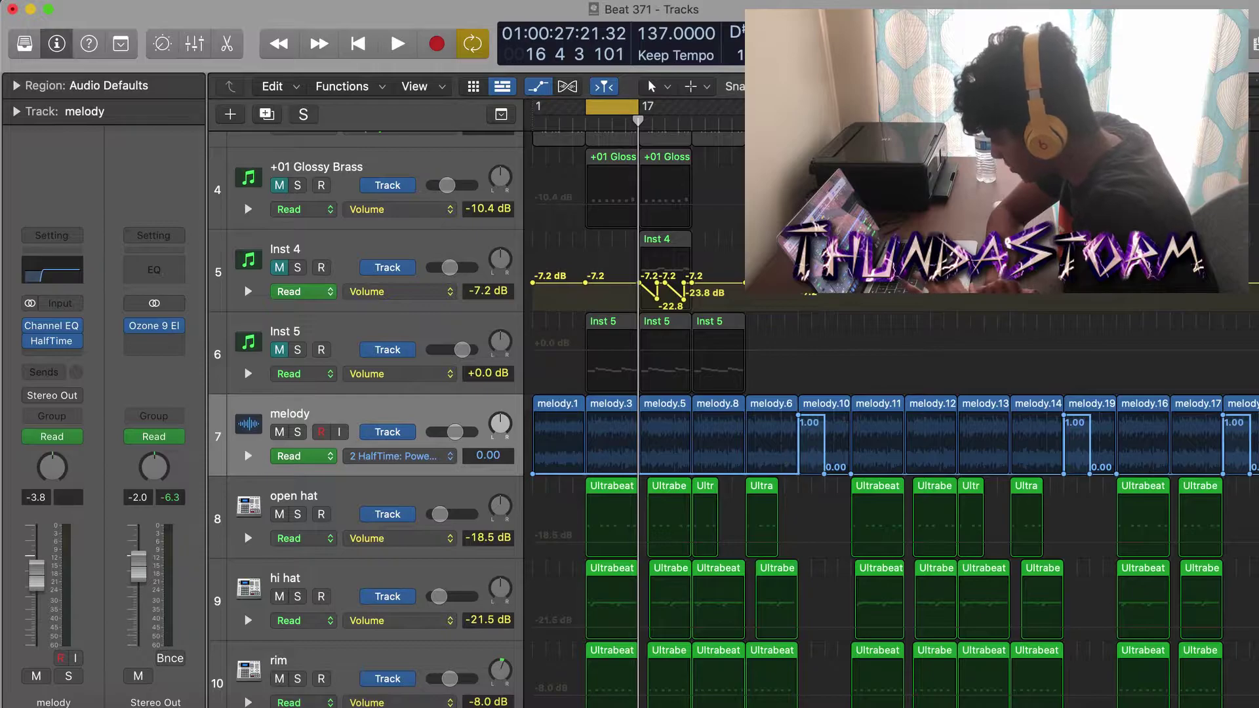
left_click(798, 123)
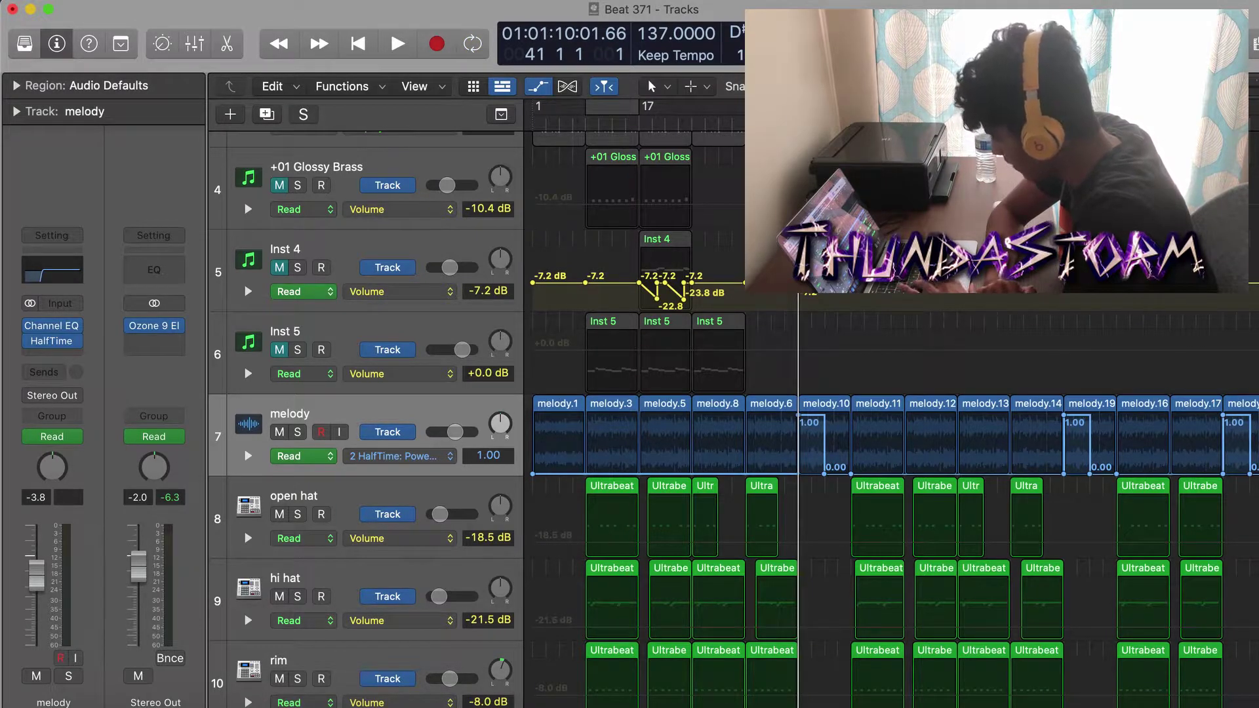
key("space")
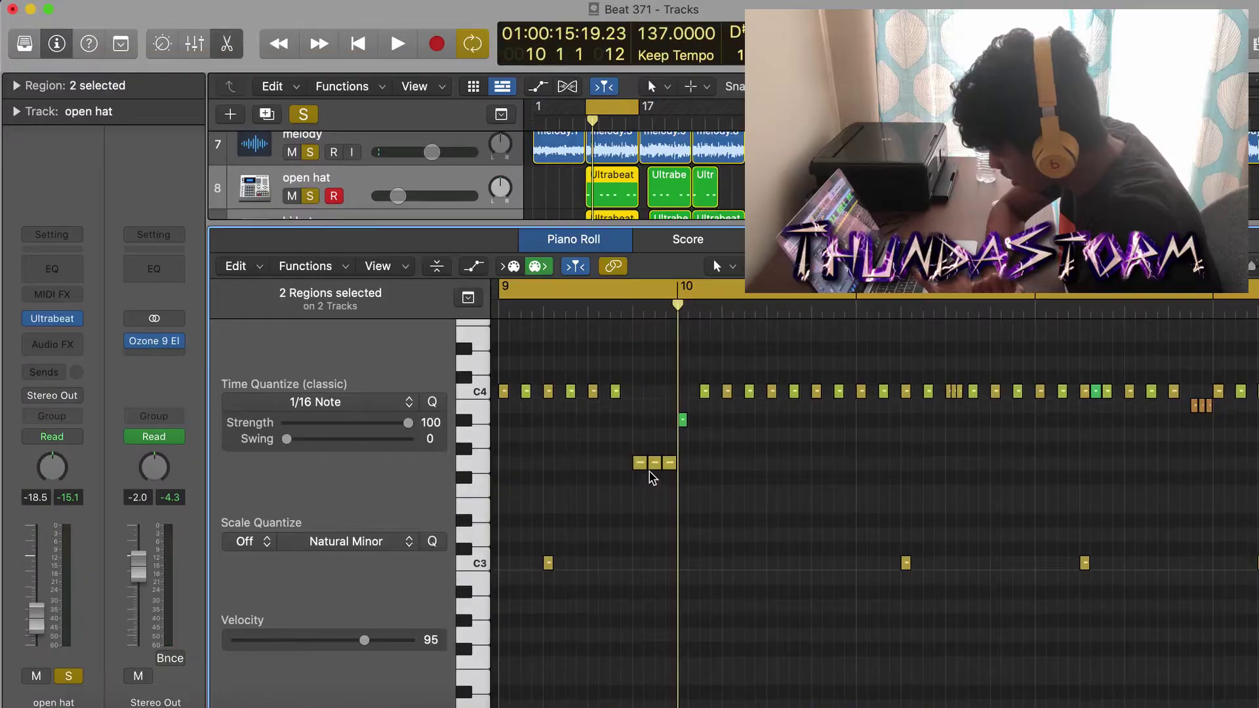
Play the open hat pattern from bar 9, then bring up the rim track's pattern
scroll(650, 472, "up", 1)
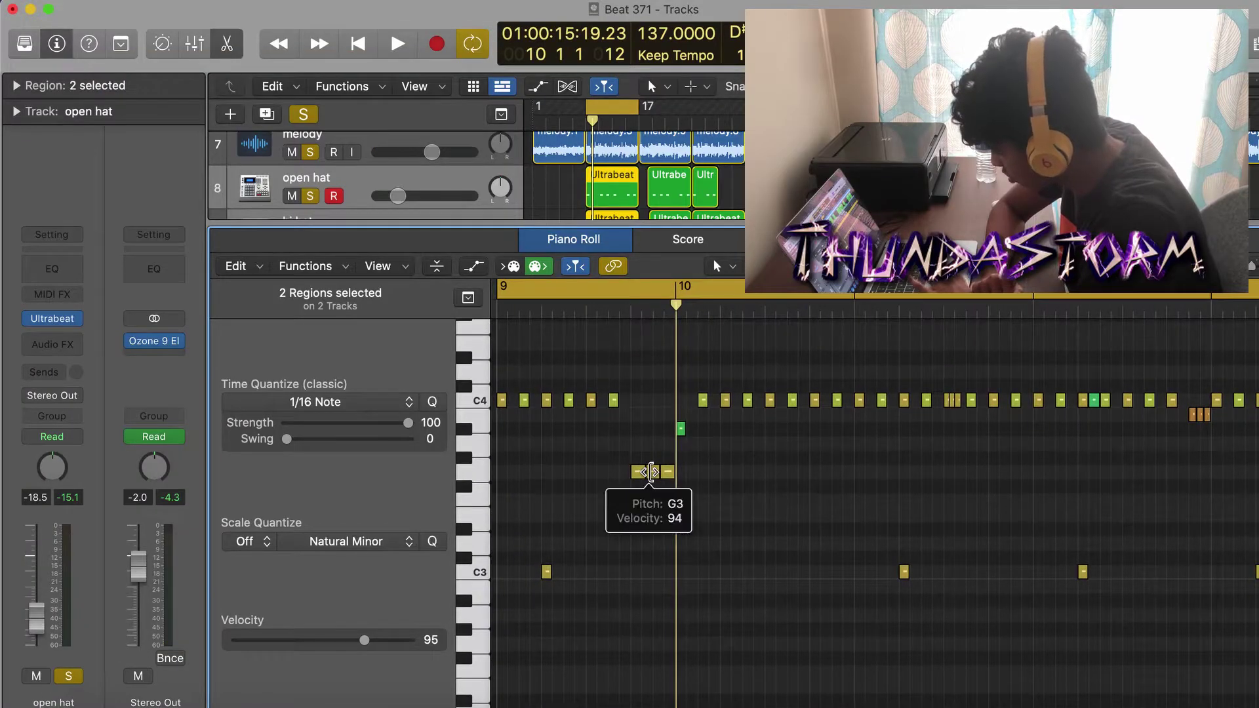
key("space")
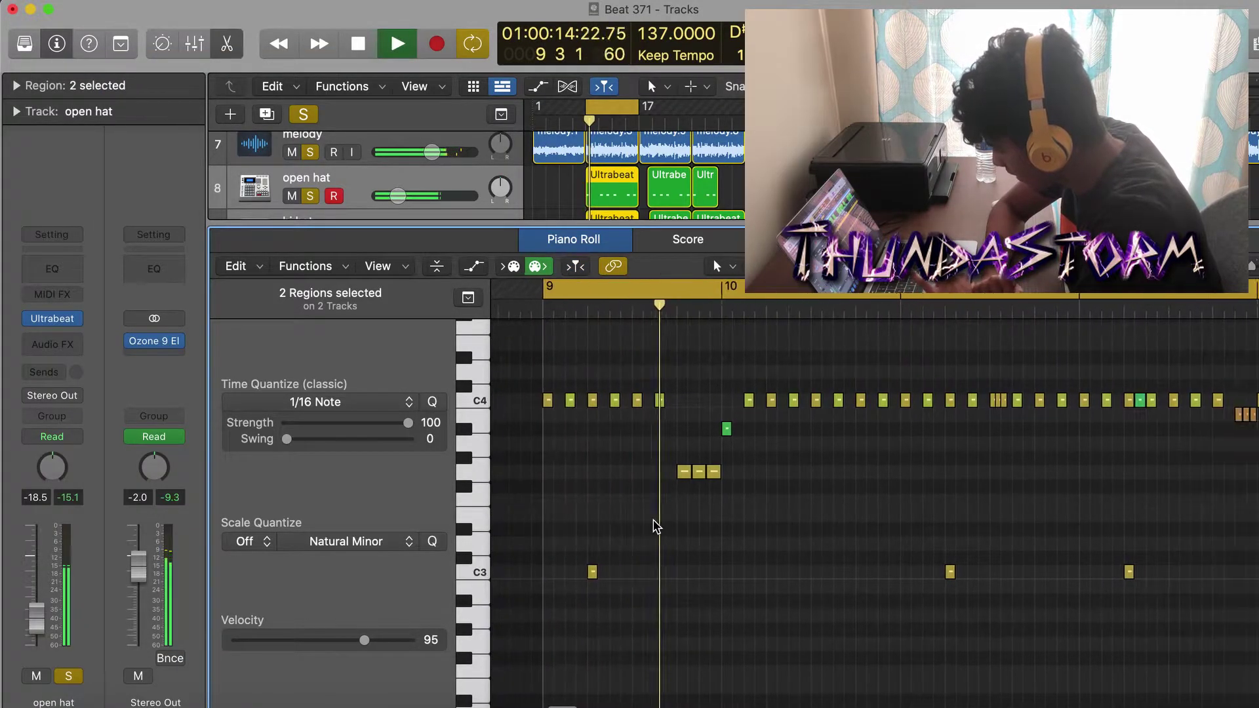
scroll(656, 526, "right", 1)
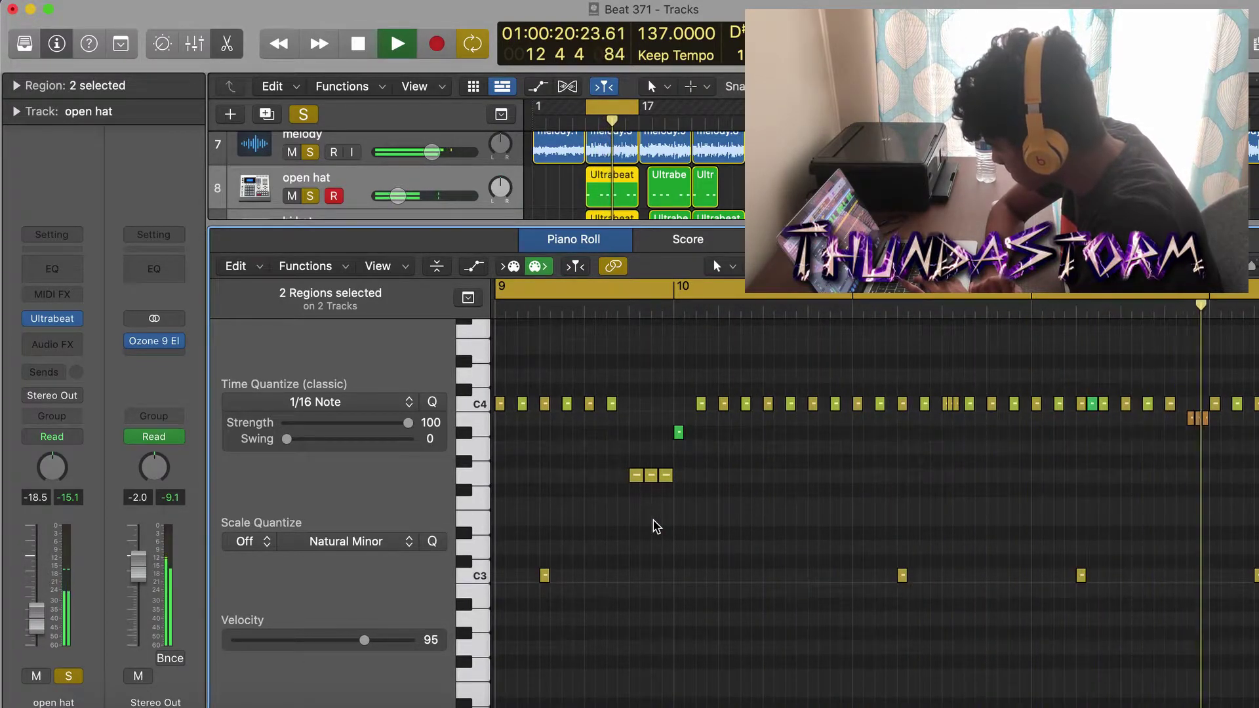
key("space")
key("Down")
key("Down")
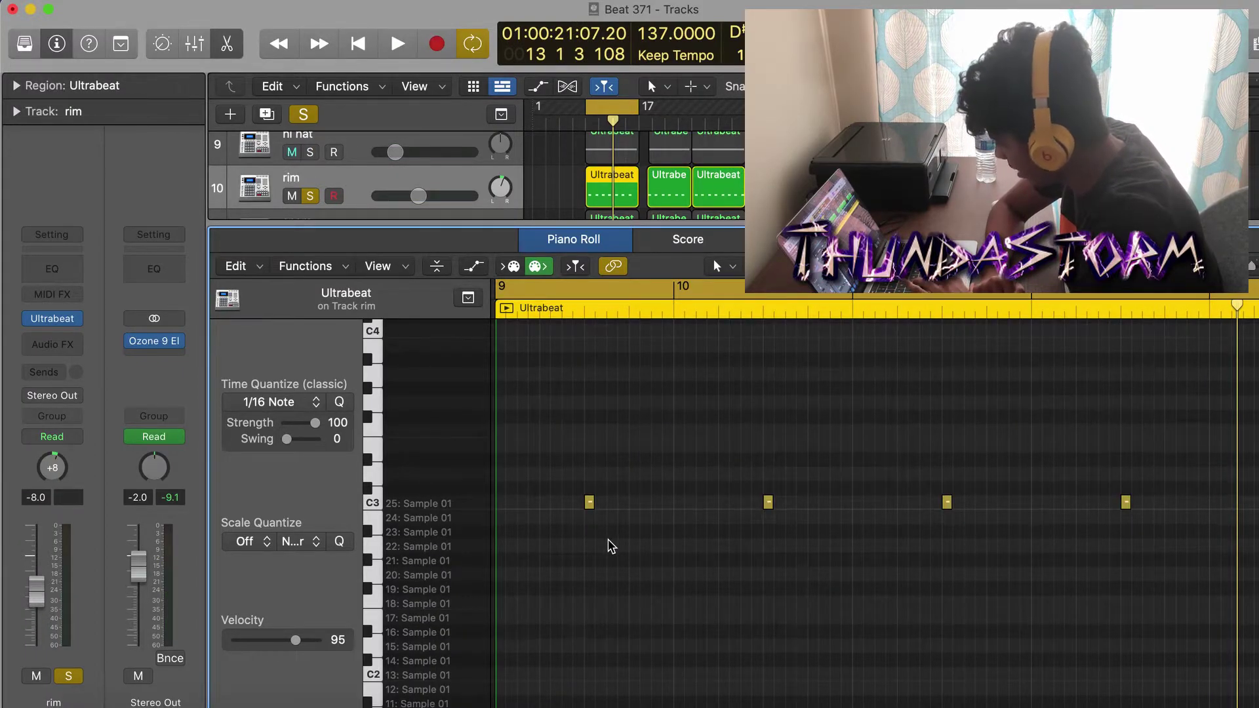
Play back the rim pattern and close the note editor
key("space")
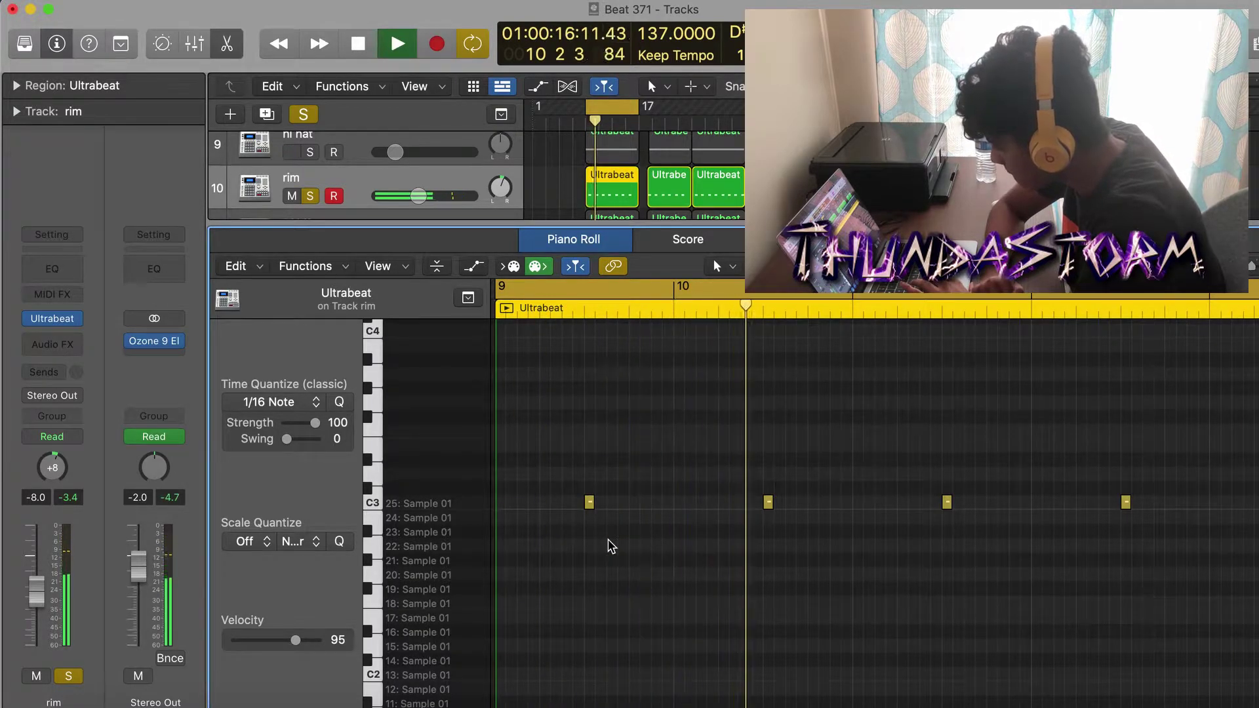
key("space")
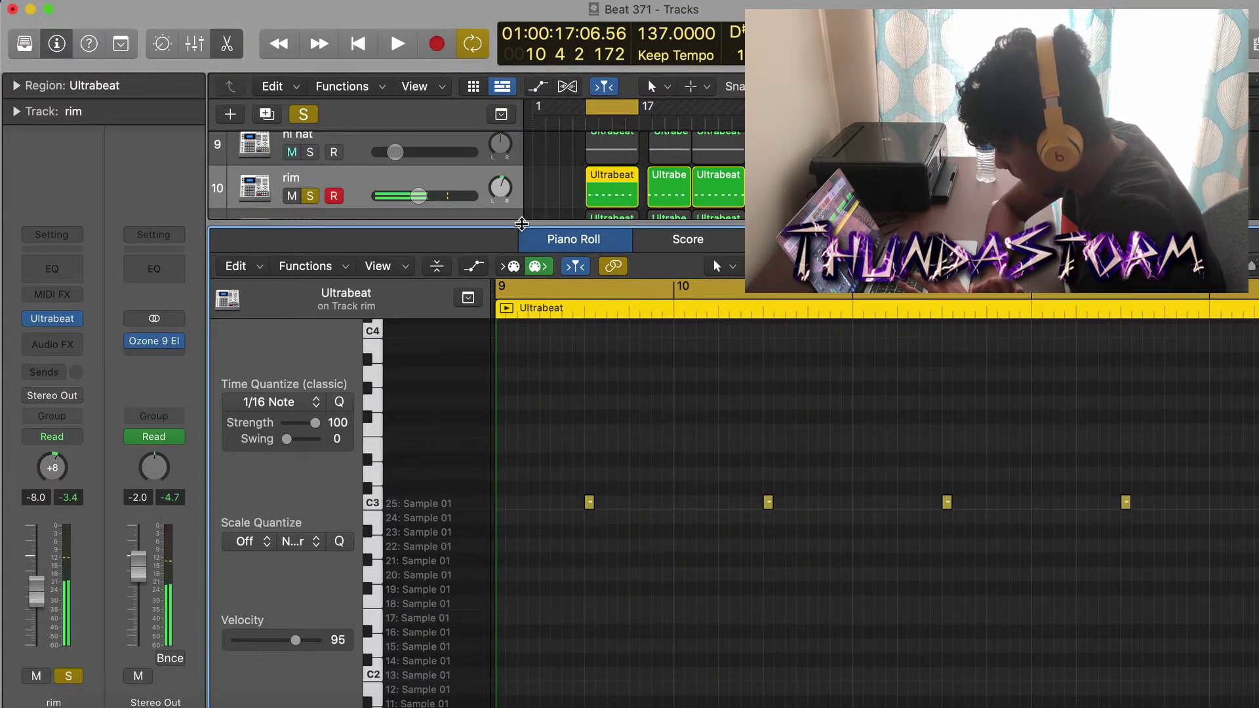
key("p")
Solo the snare, open its first region and play it from bar 9, then select perc
left_click(311, 437)
left_click(619, 441)
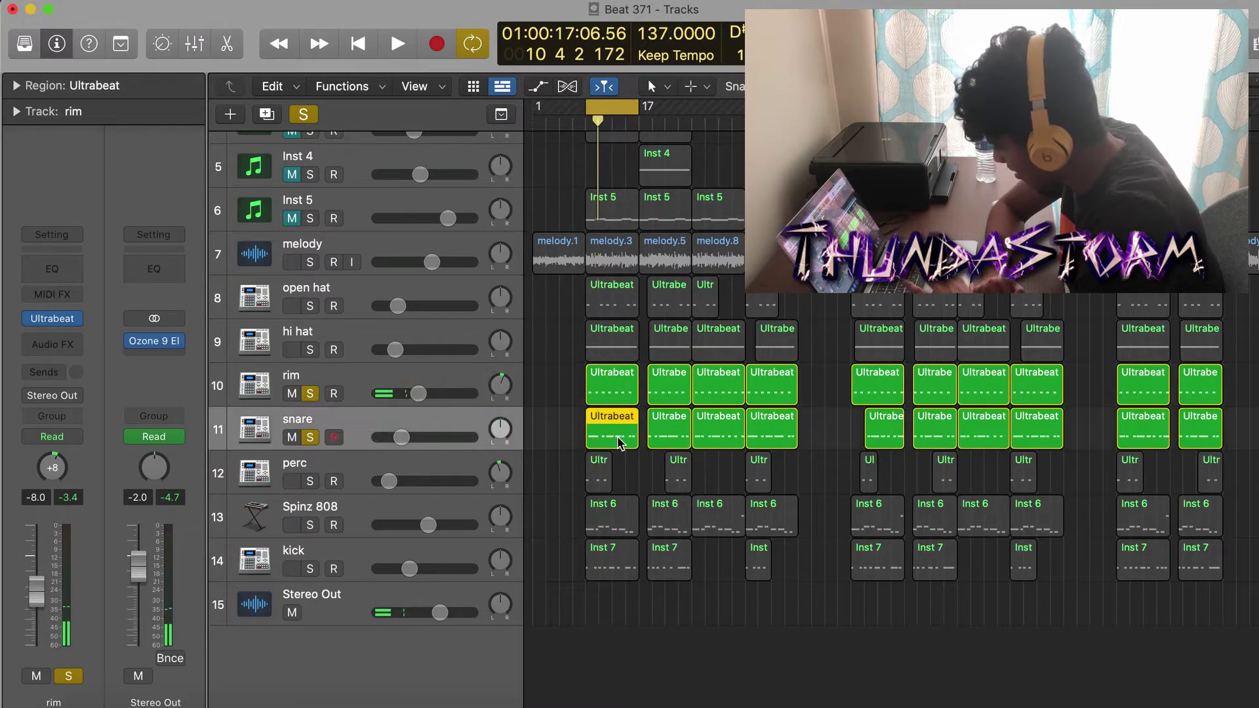
key("p")
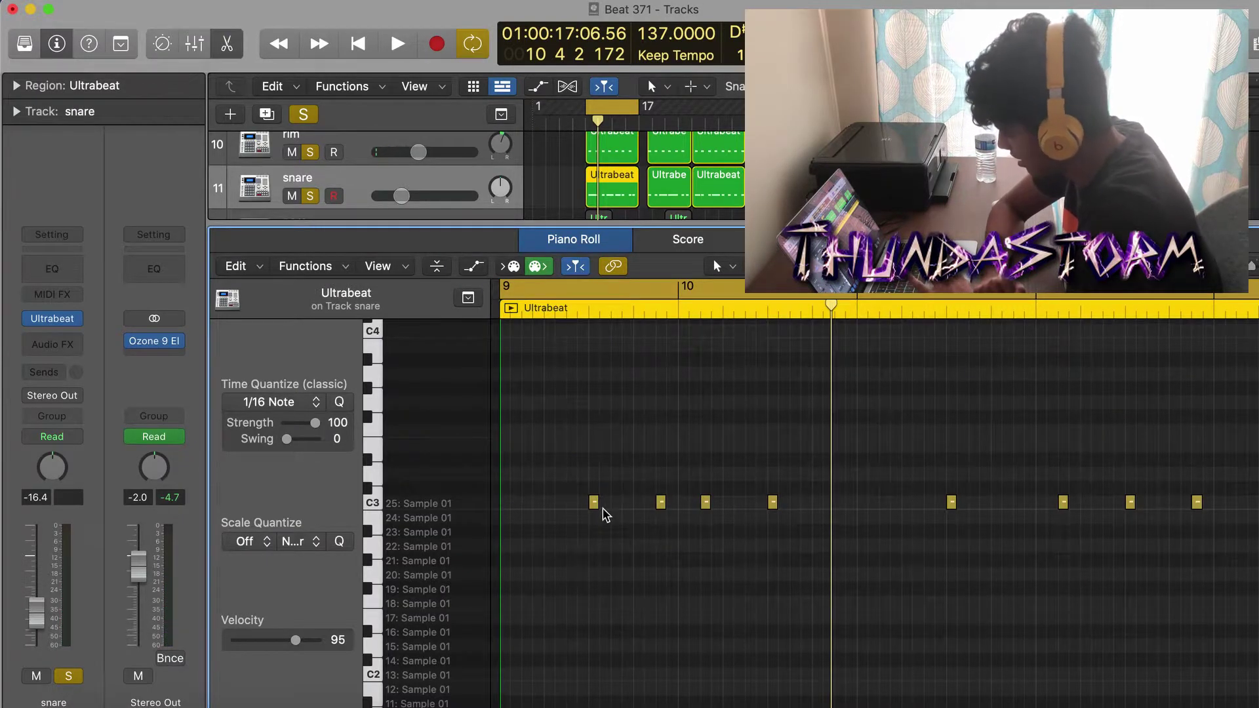
scroll(600, 515, "down", 3)
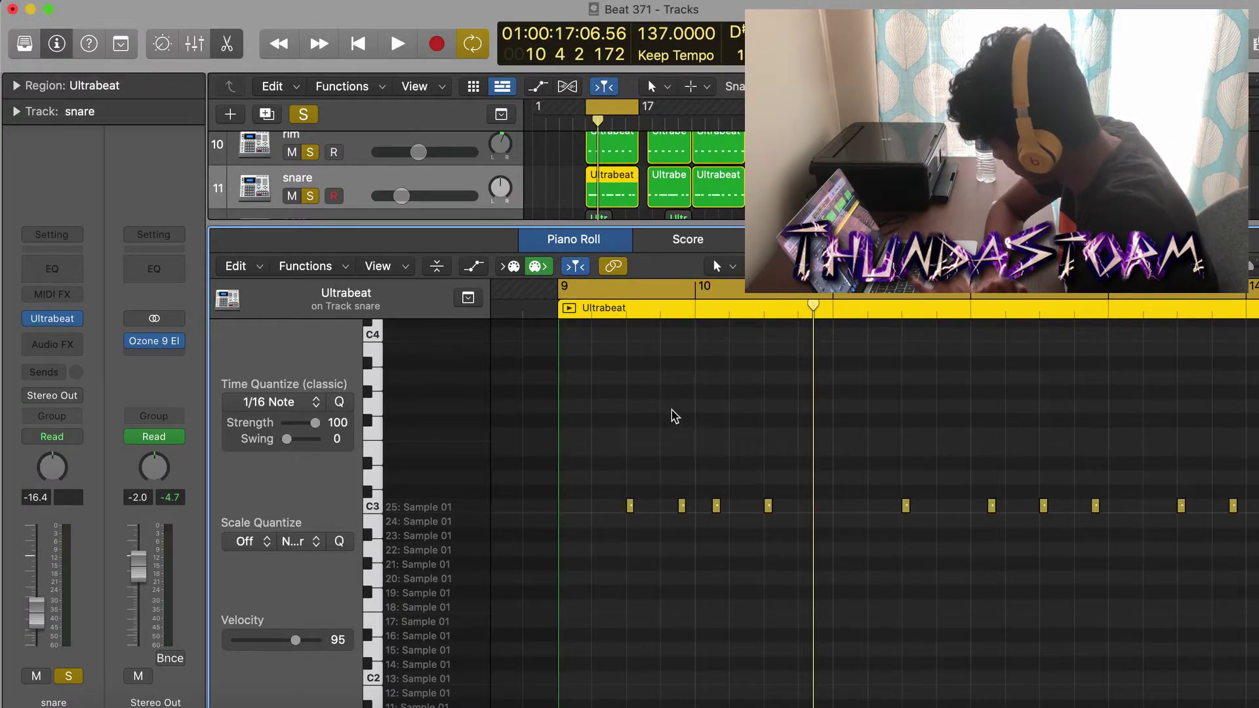
key("space")
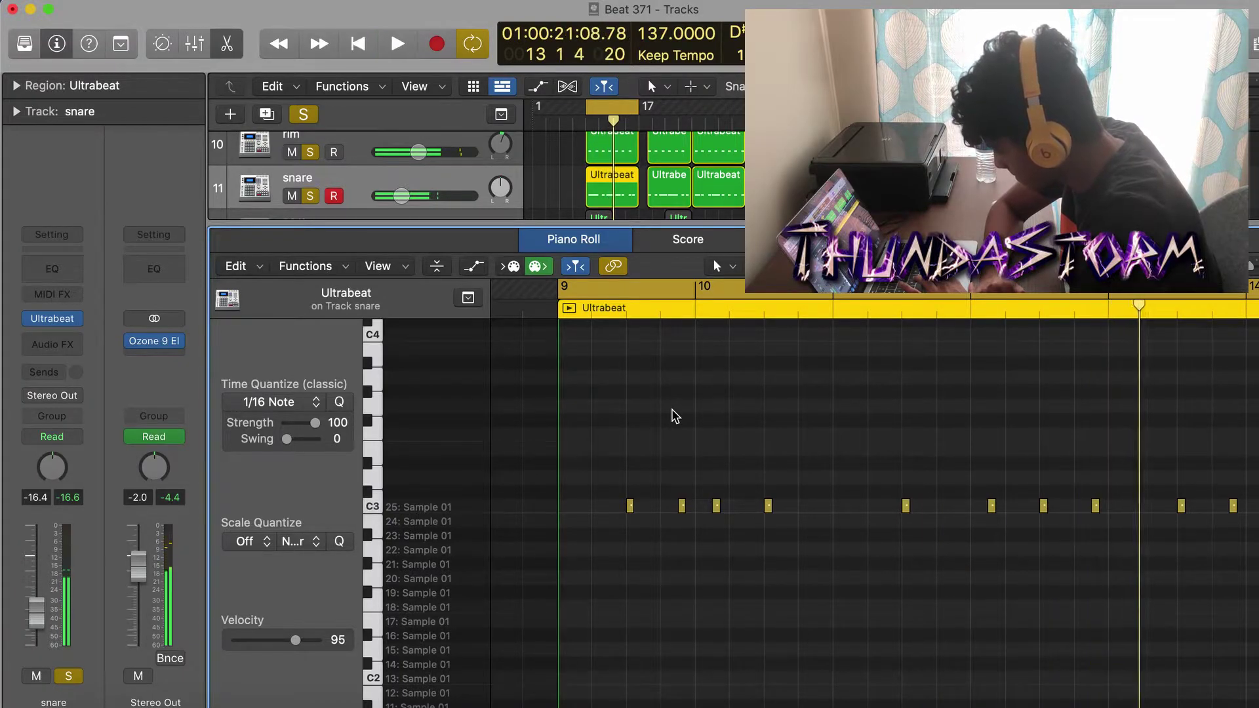
key("space")
key("Down")
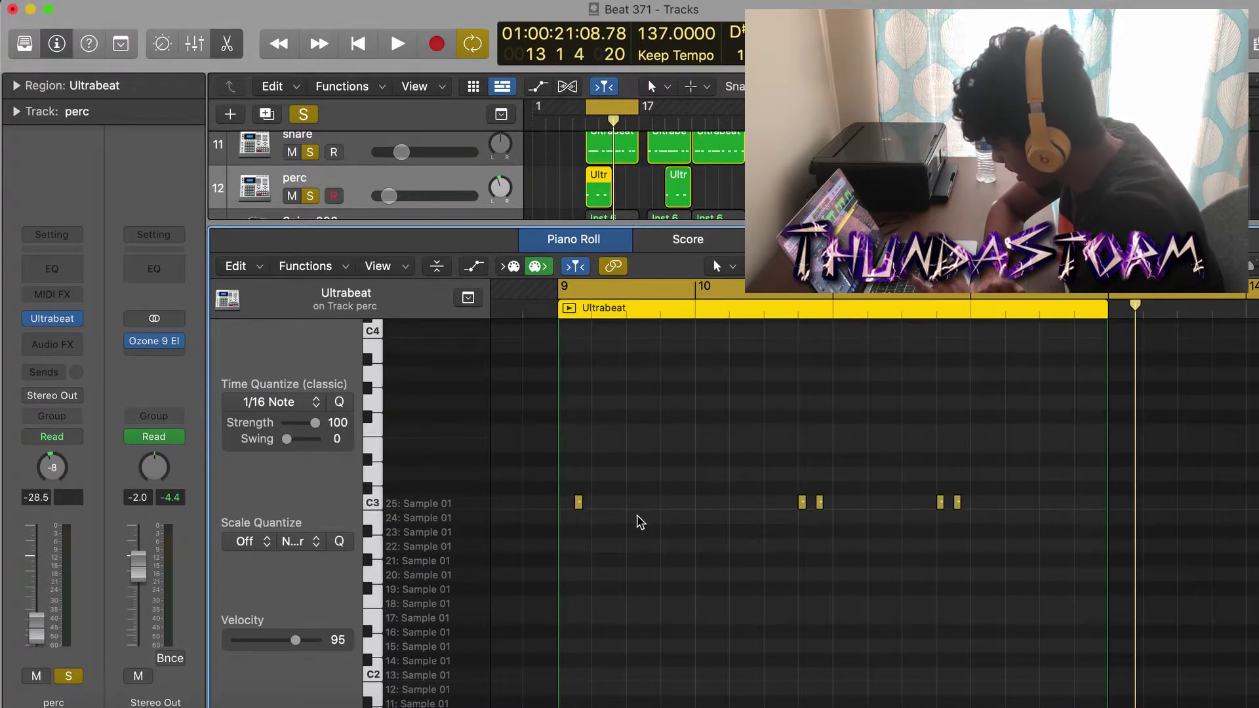
Play the perc pattern, then the Spinz 808 pattern through bars 9–16, and stop
key("space")
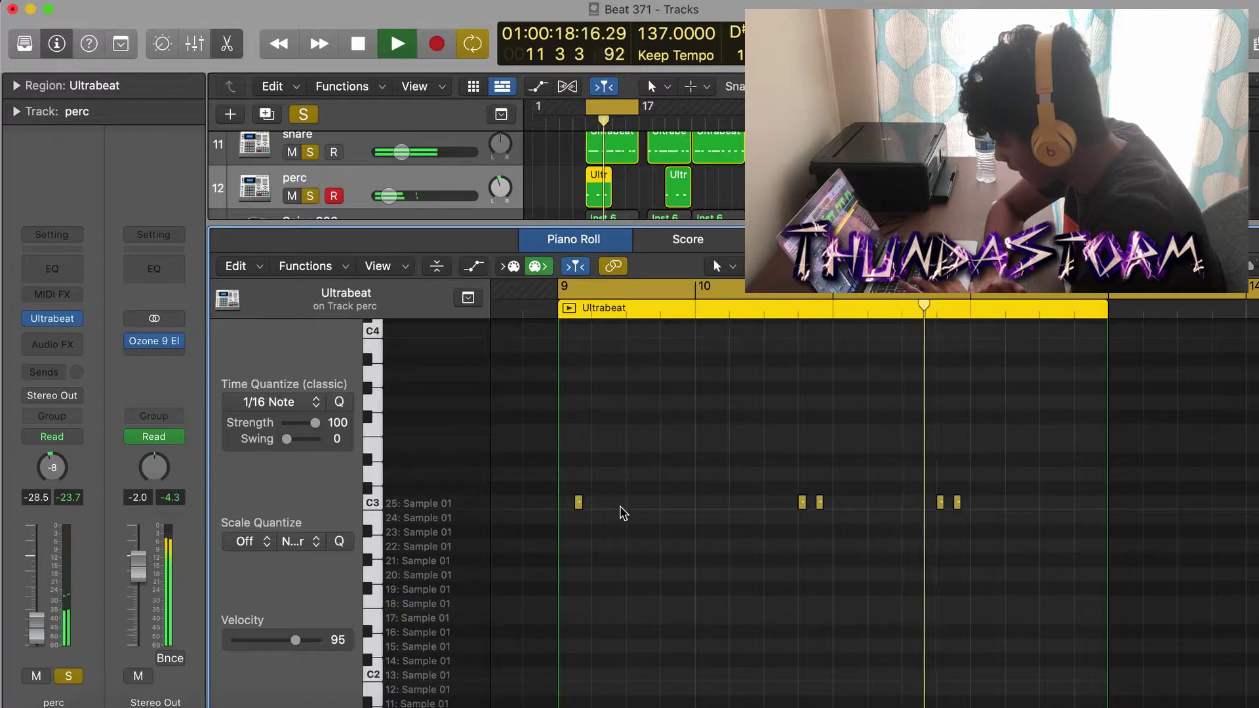
key("space")
key("Down")
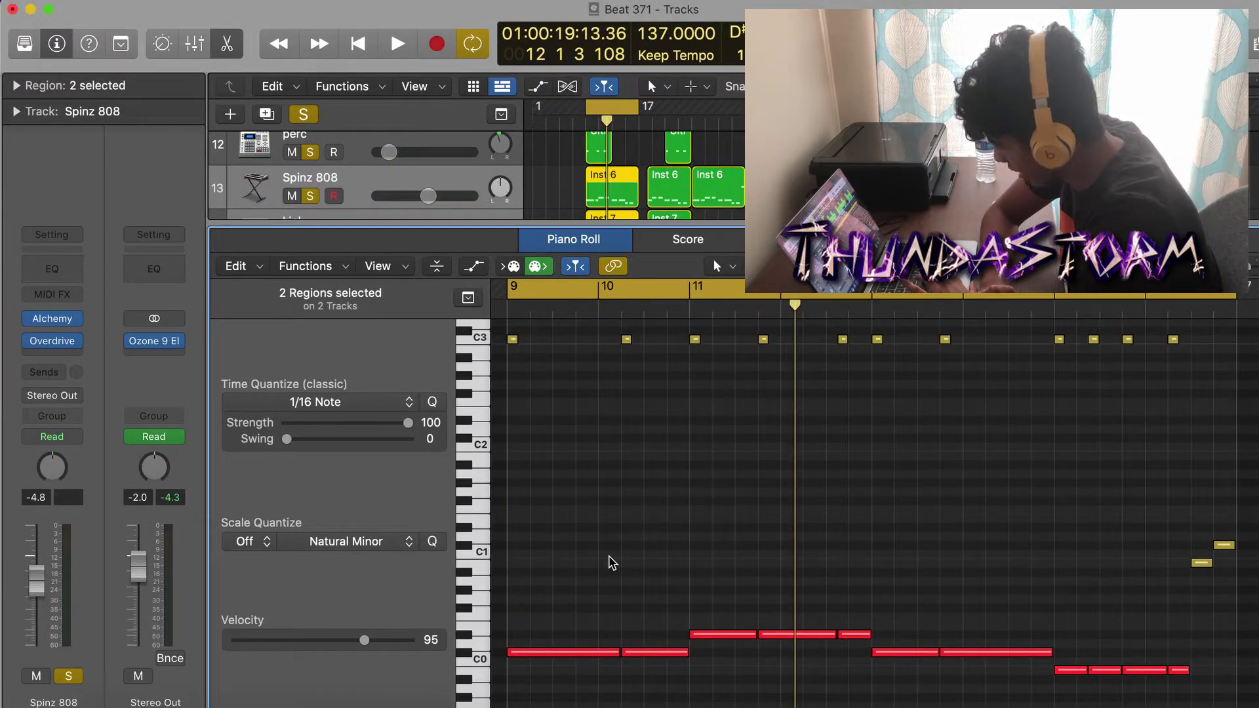
key("space")
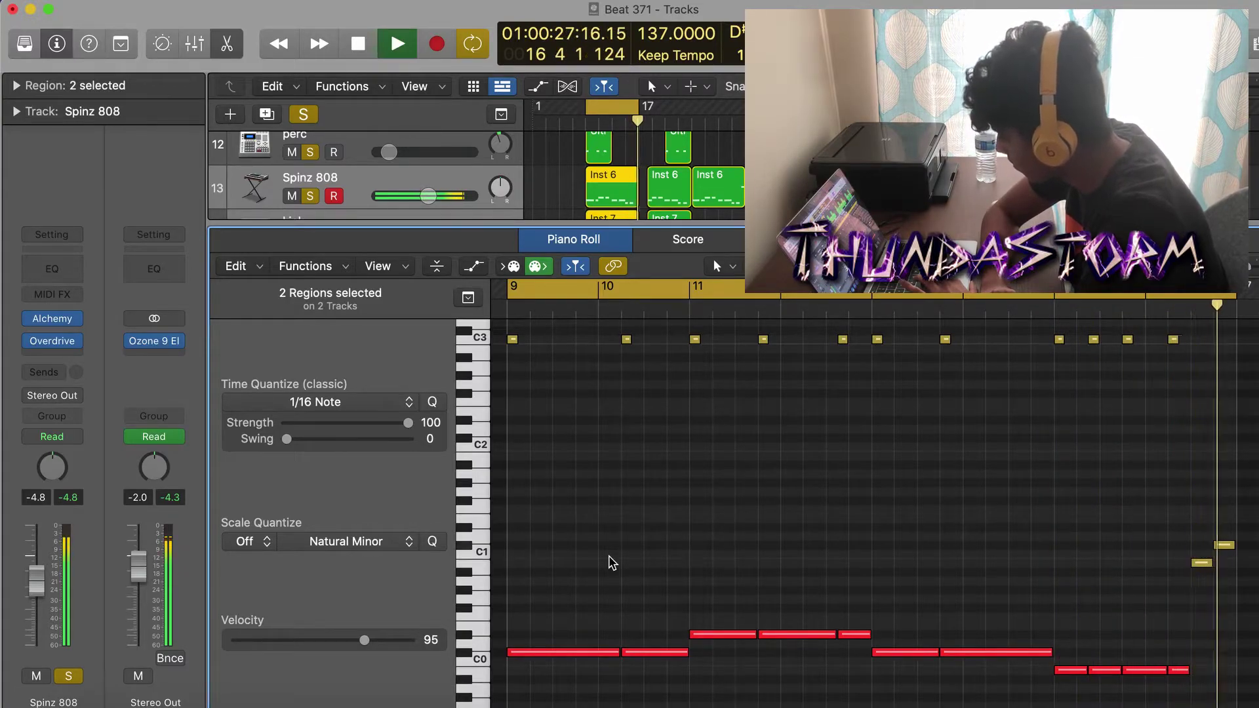
key("space")
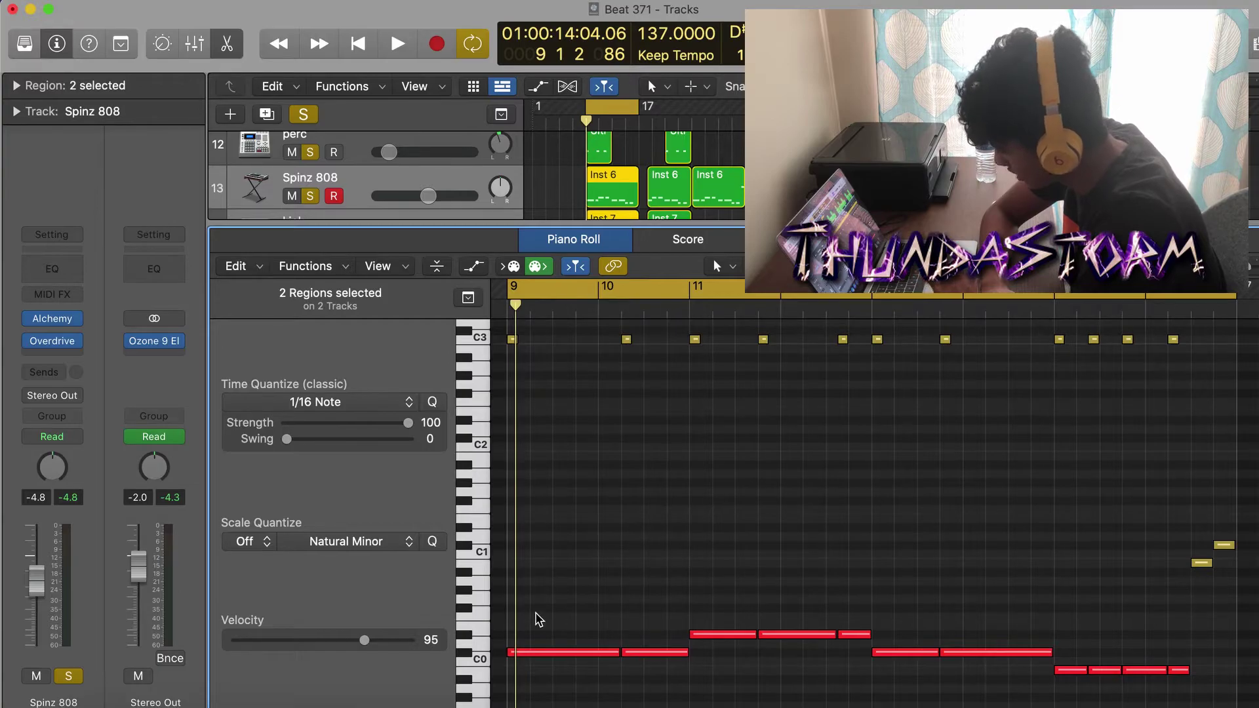
key("e")
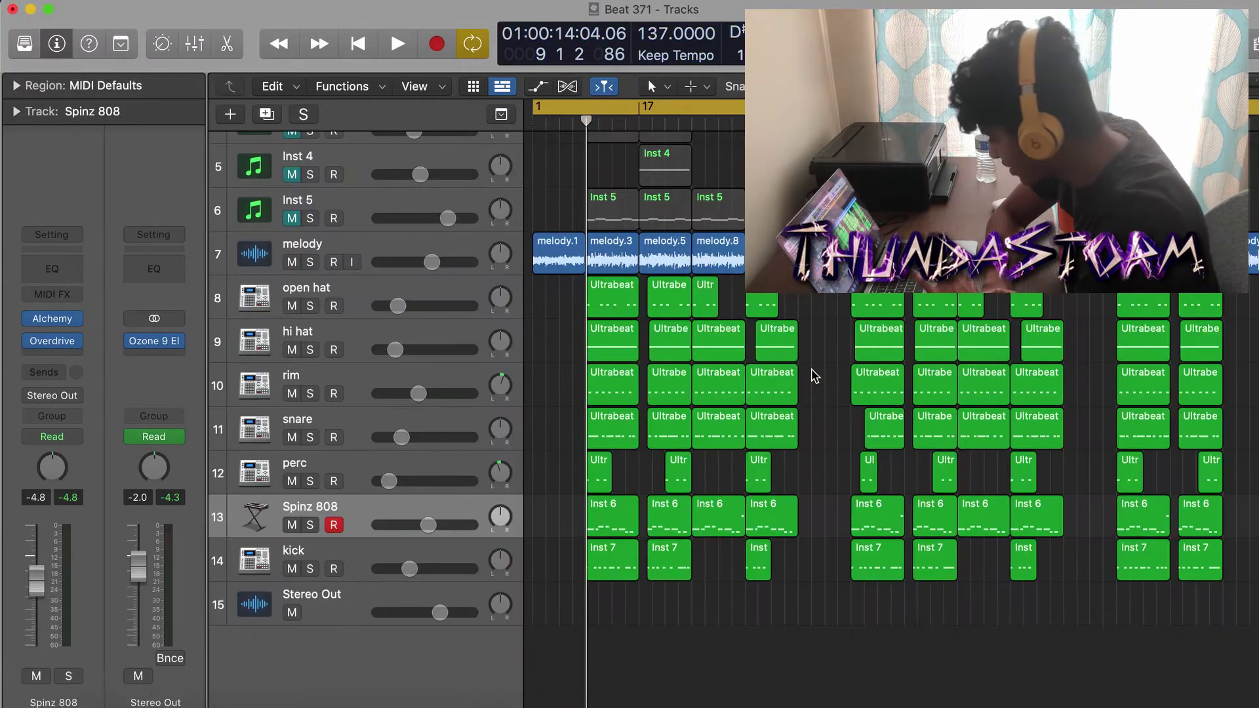
scroll(654, 335, "up", 3)
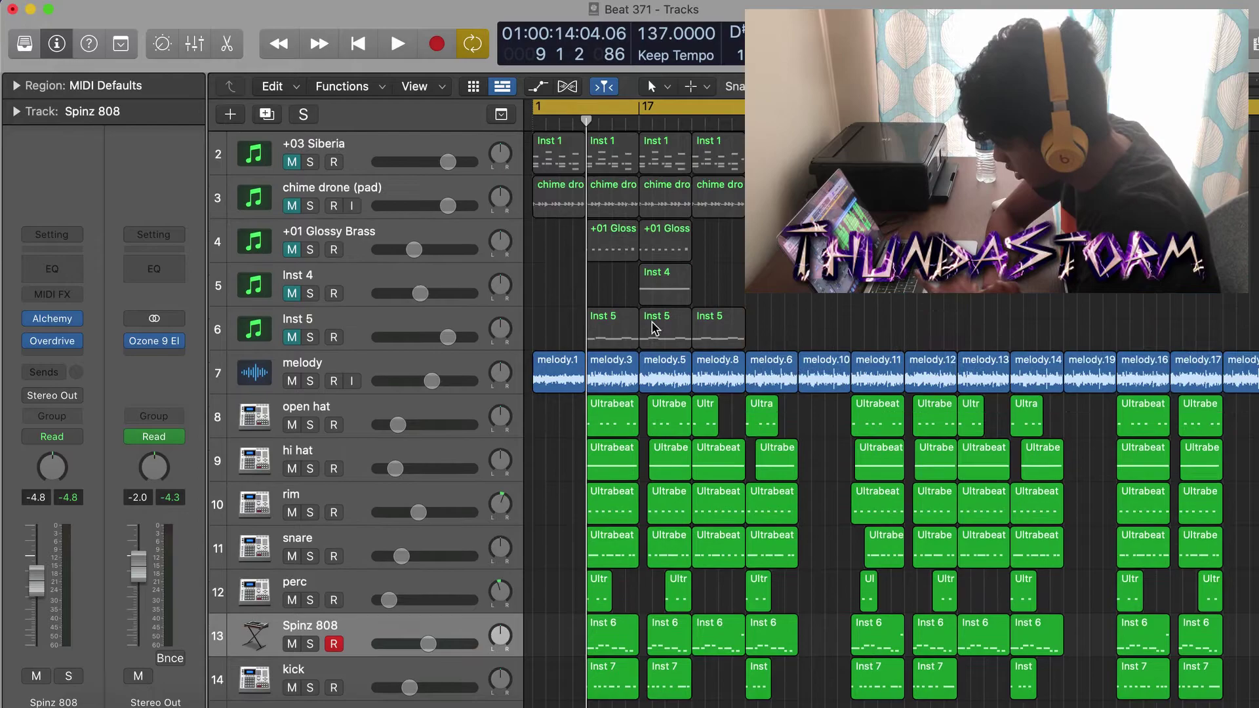
scroll(576, 503, "down", 4)
scroll(575, 506, "up", 5)
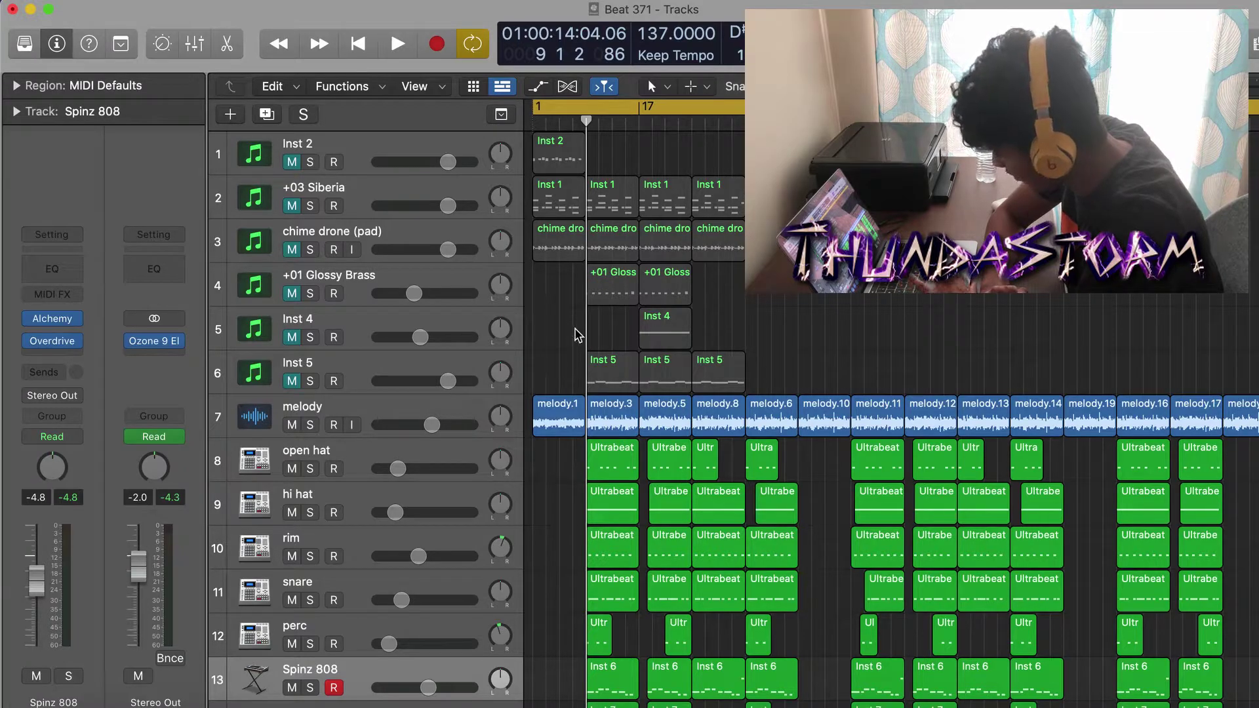
scroll(577, 334, "down", 5)
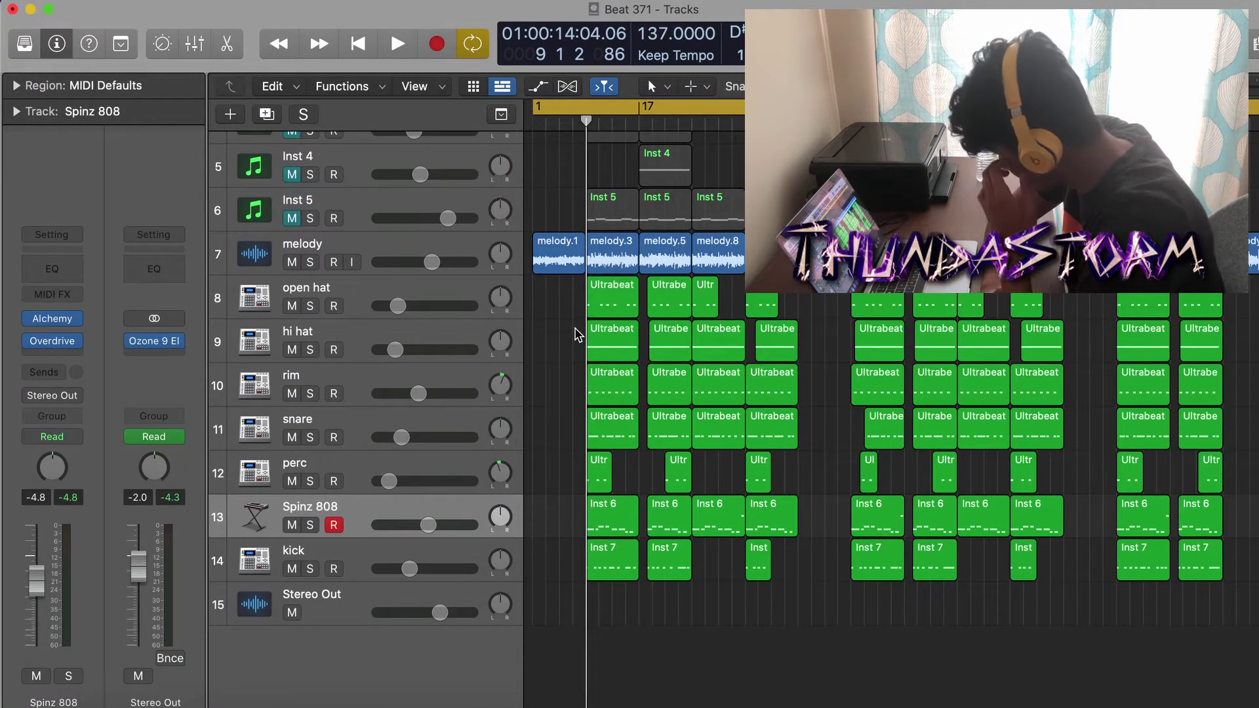